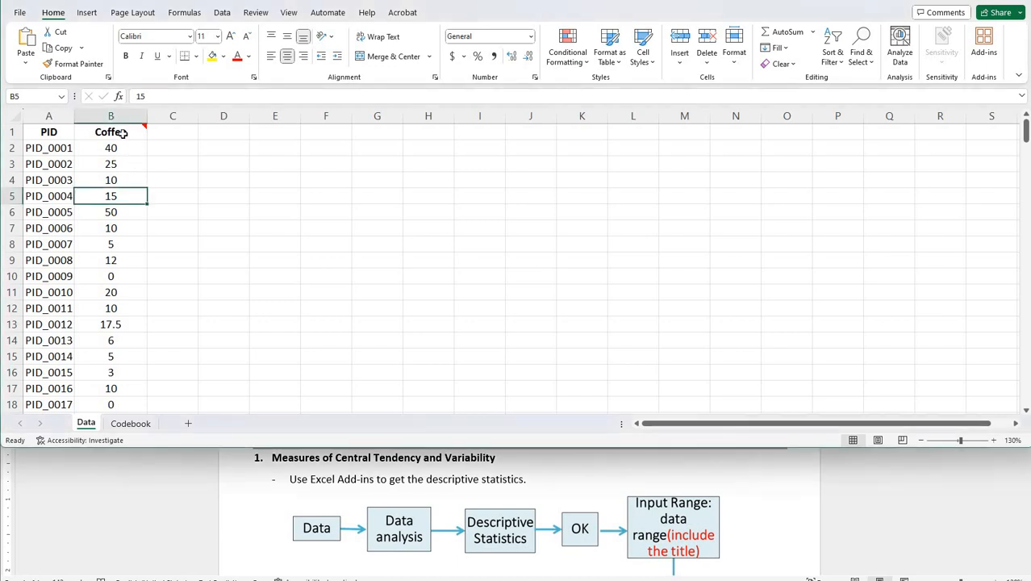
Step: Read the note on the Coffee header and the variable descriptions in the Codebook sheet, and return to the Data sheet
mouse_move(119, 132)
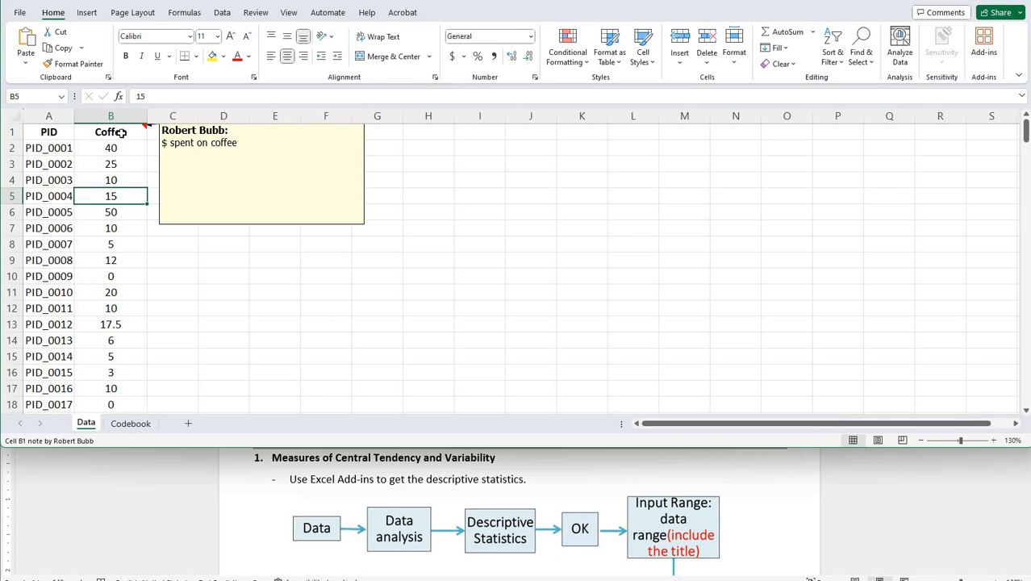
click(130, 423)
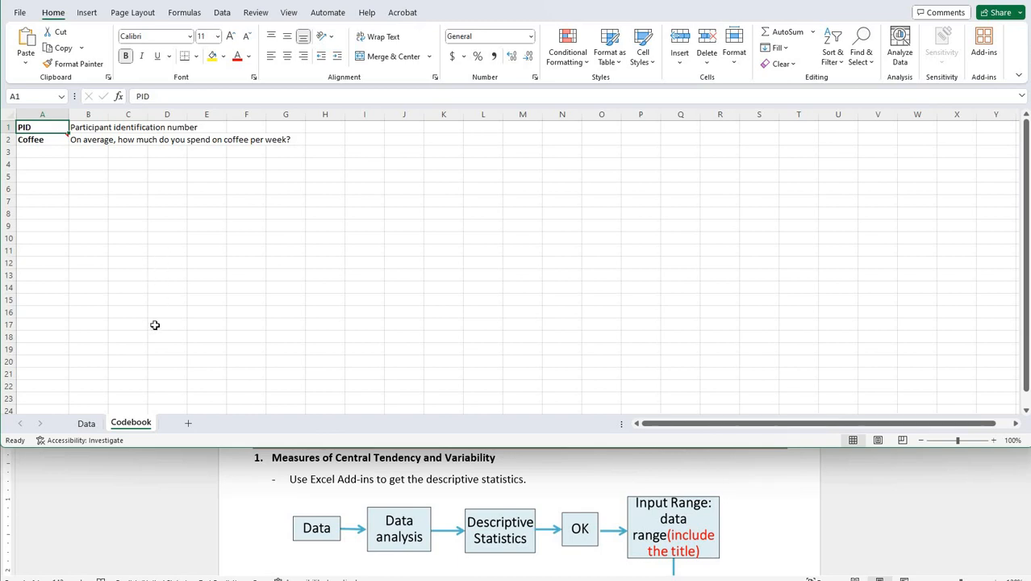
click(86, 423)
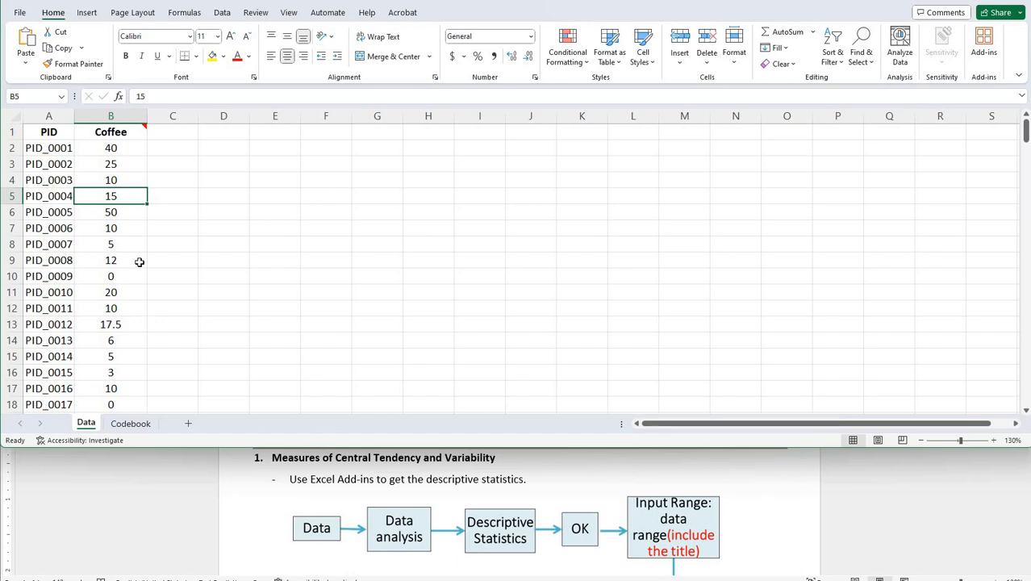
Step: Sort the data by the Coffee column from smallest to largest, expanding the selection to include PID, and look through the sorted rows
click(115, 117)
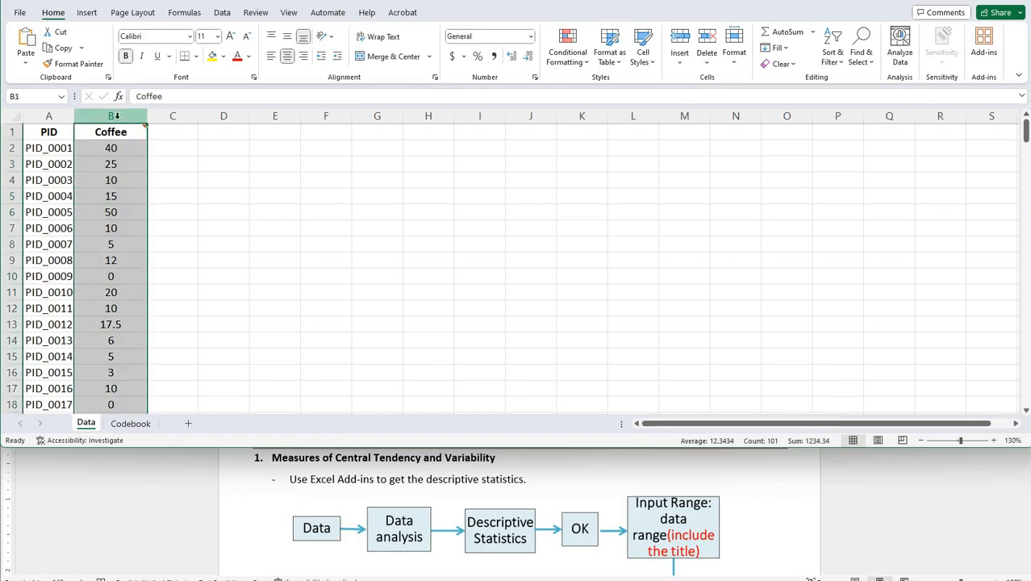
click(832, 56)
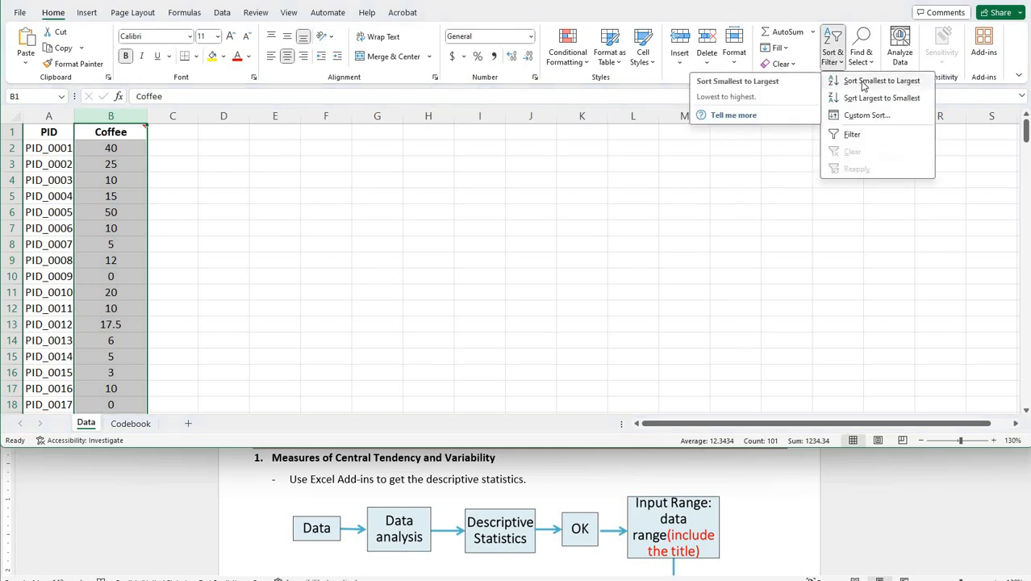
click(857, 113)
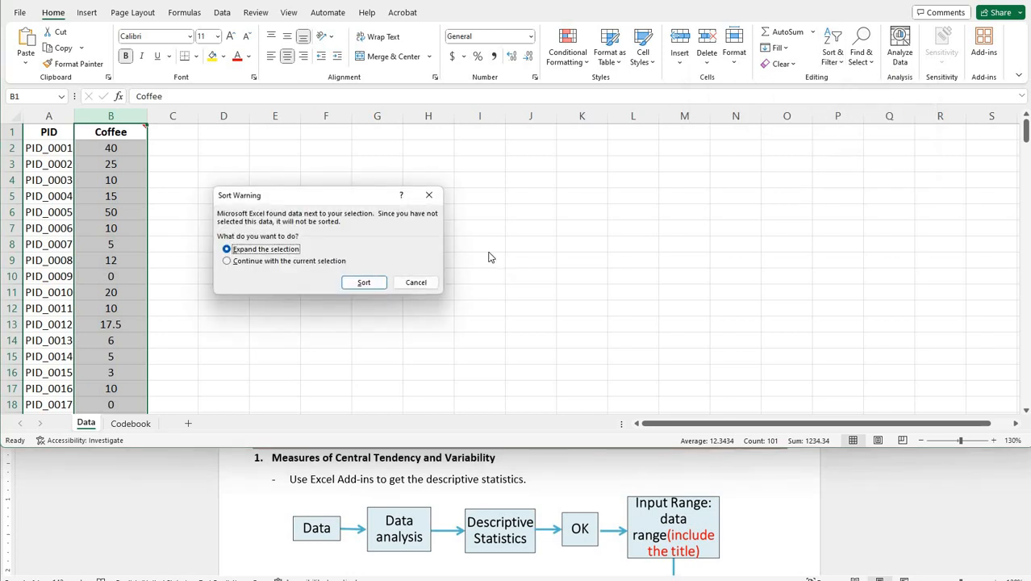
click(364, 283)
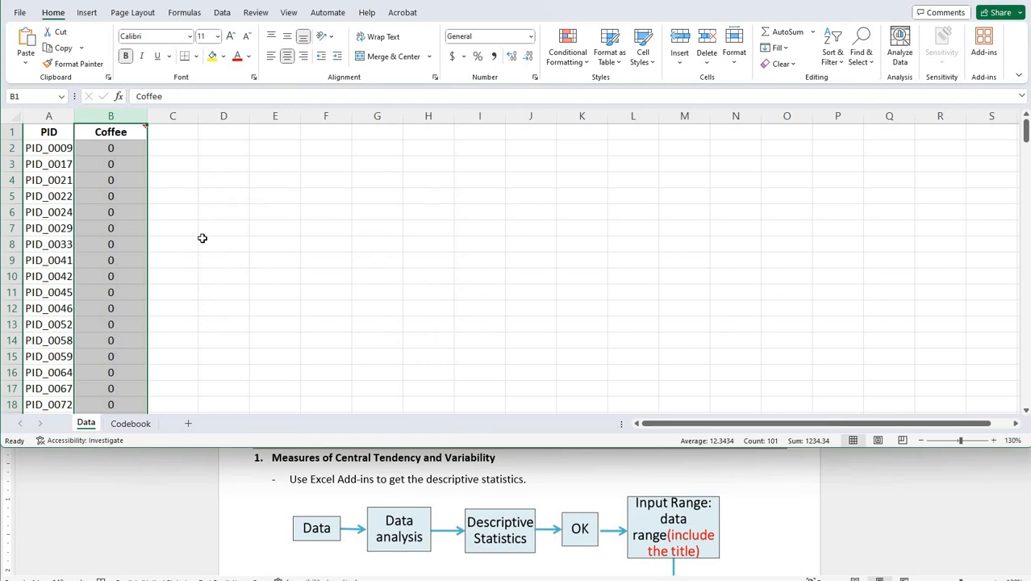
scroll(202, 239, down, 19)
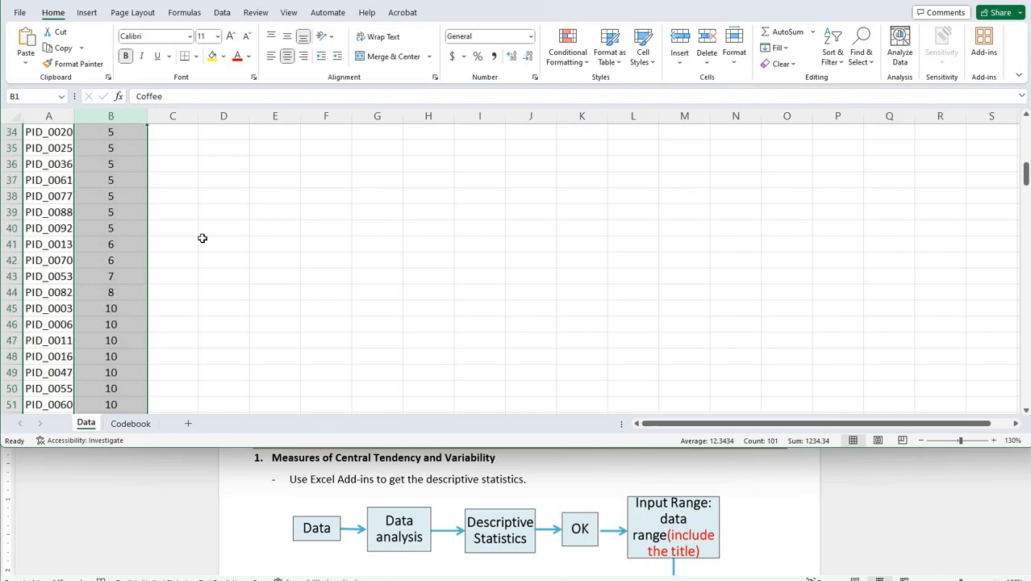
scroll(202, 238, down, 15)
scroll(202, 235, up, 3)
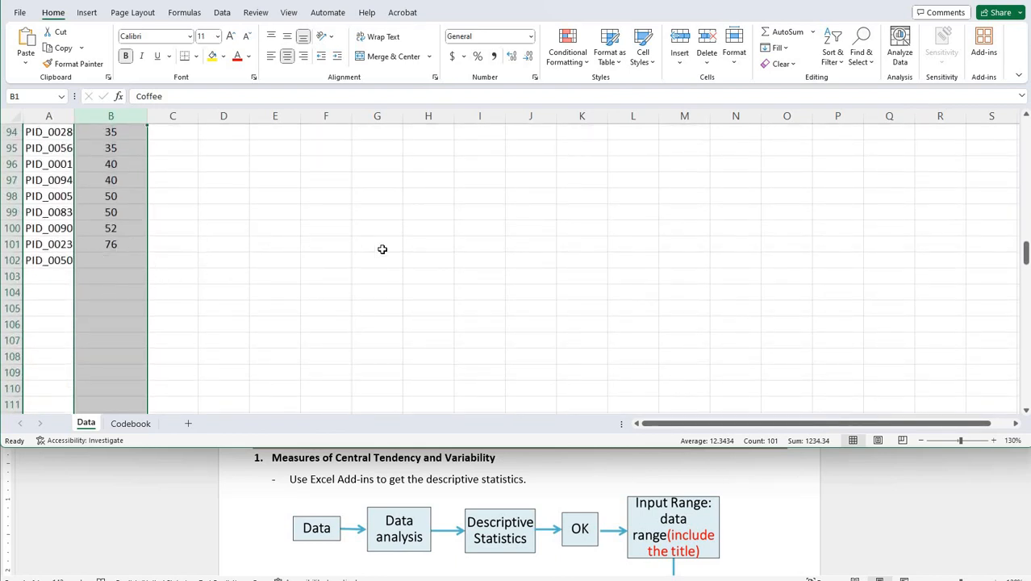
scroll(383, 252, up, 20)
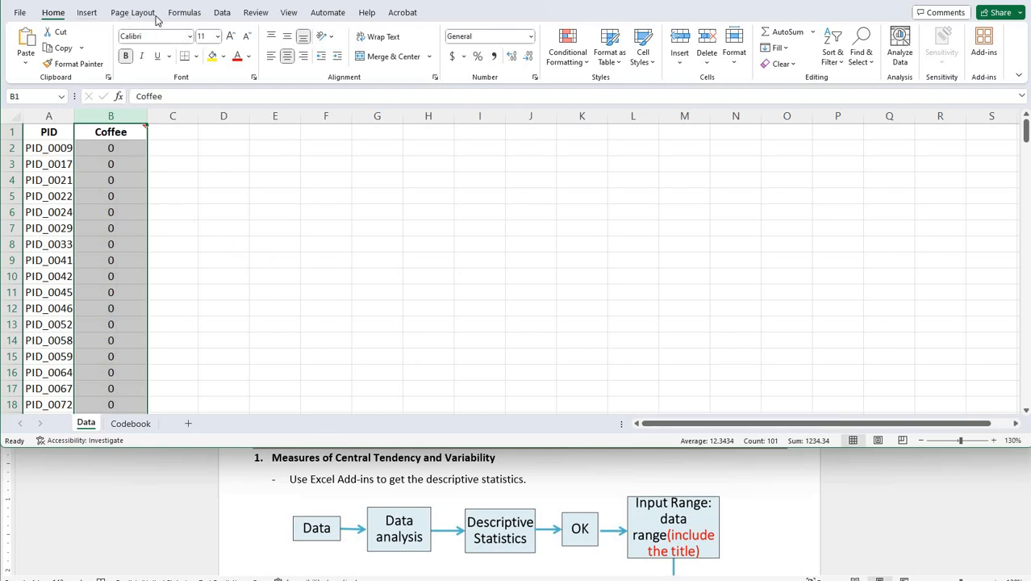
Step: Make sure the Analysis ToolPak is enabled among the Excel add-ins and confirm the add-in selection
click(222, 13)
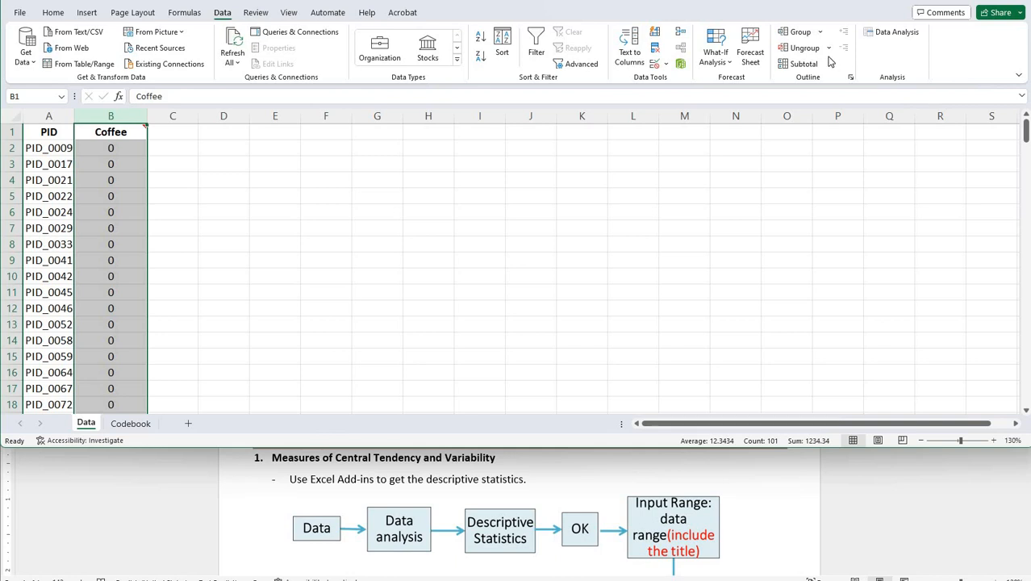
click(20, 13)
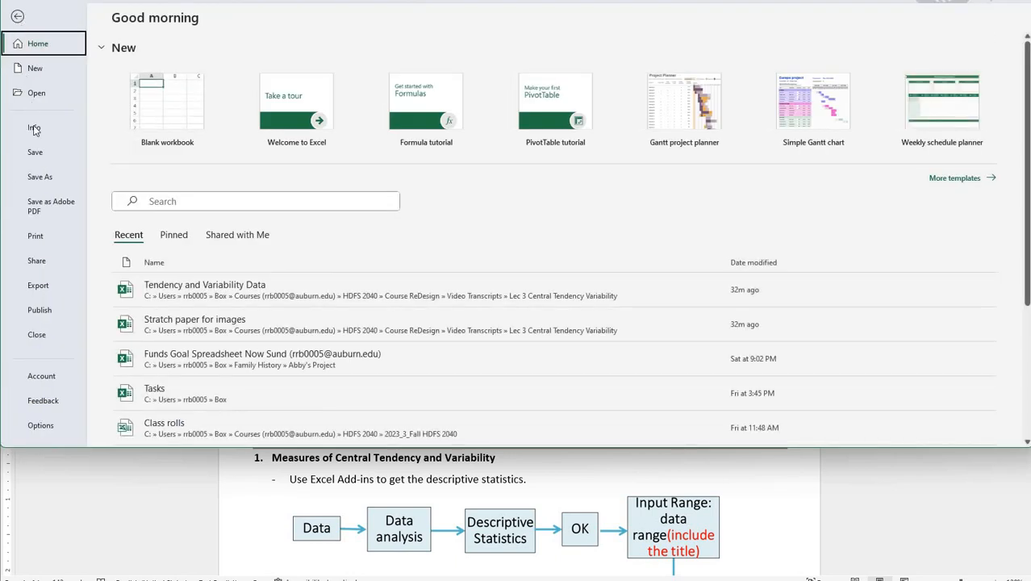
click(41, 426)
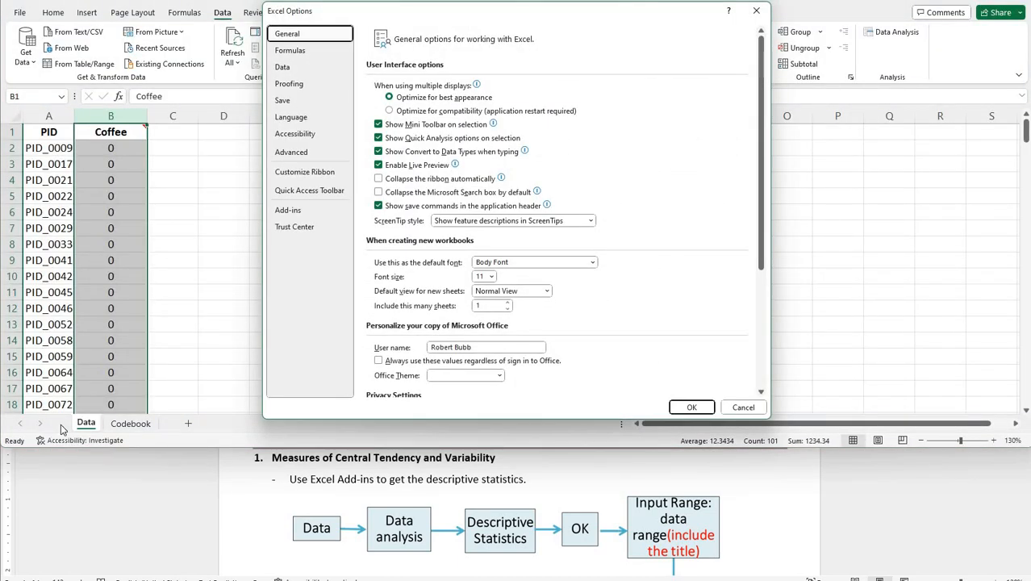
click(289, 210)
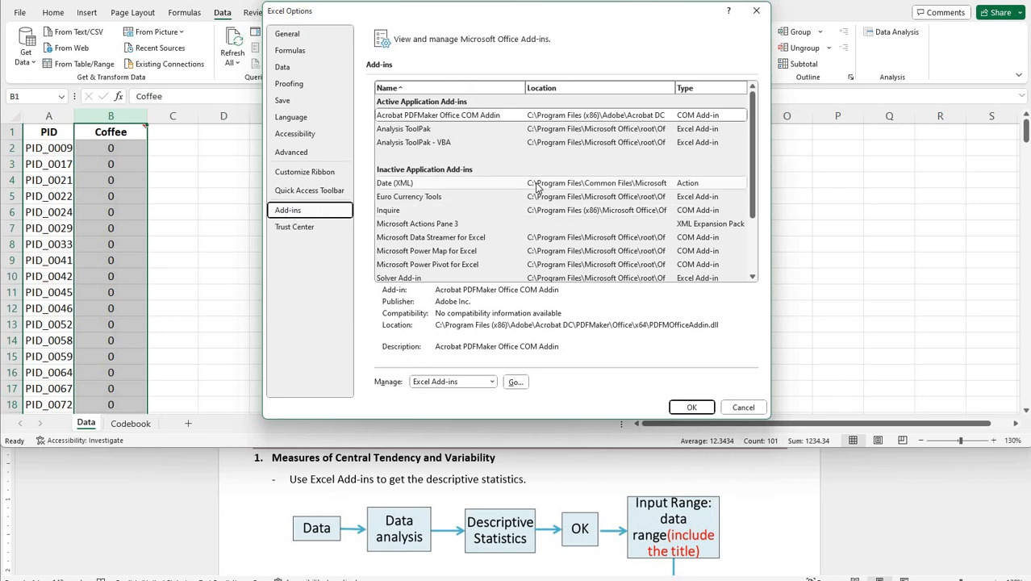
click(414, 132)
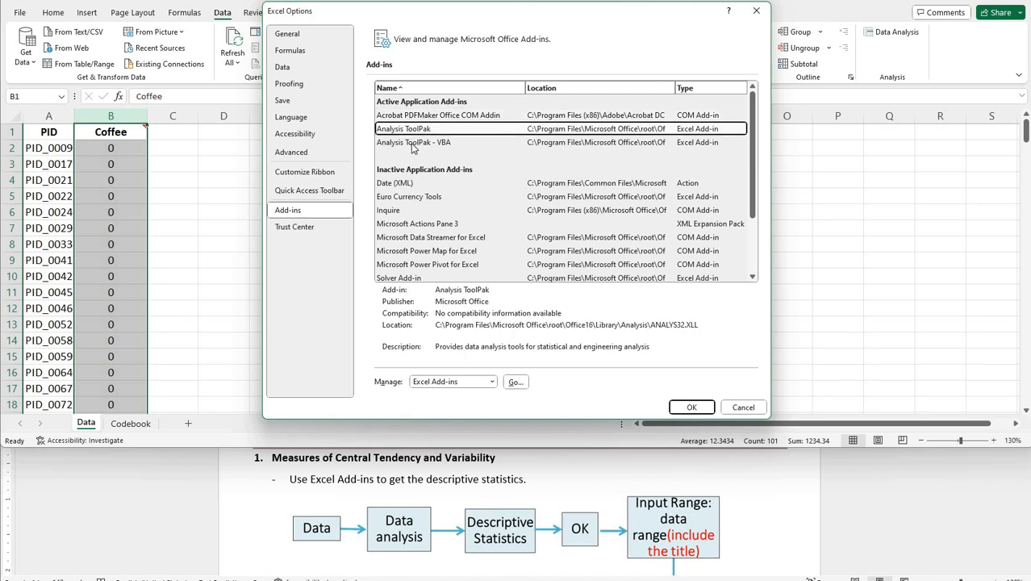
click(412, 146)
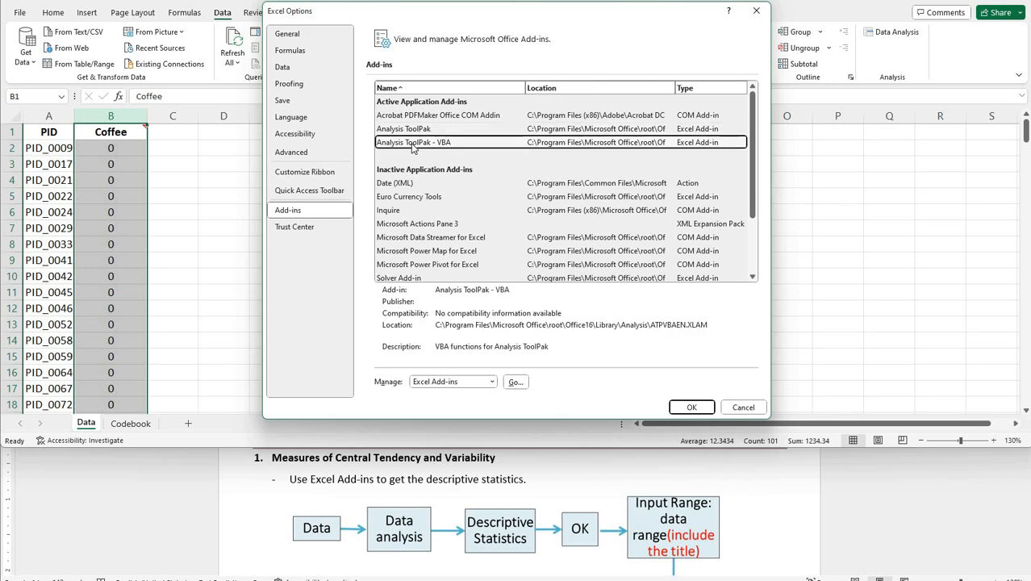
click(413, 134)
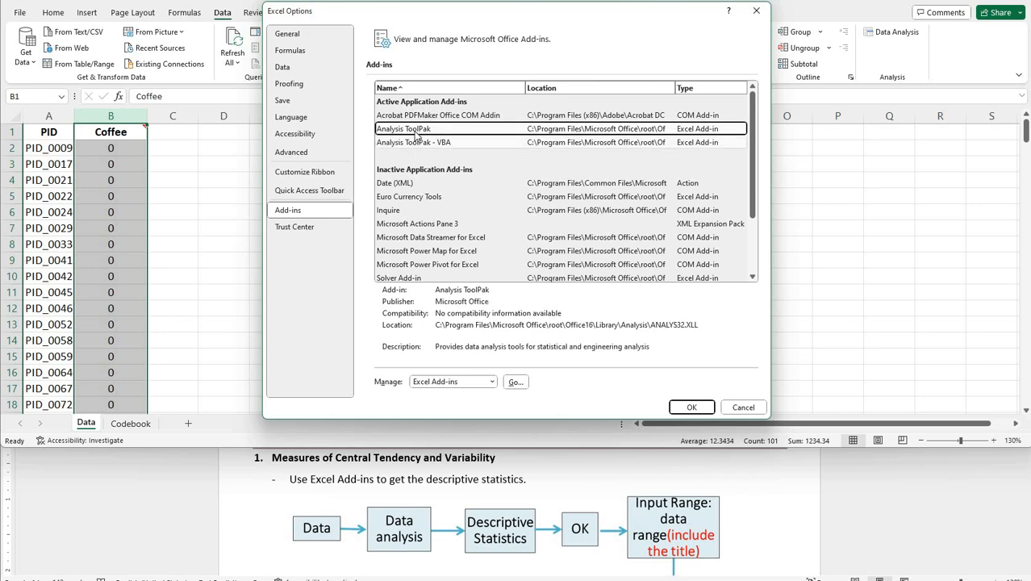
click(515, 382)
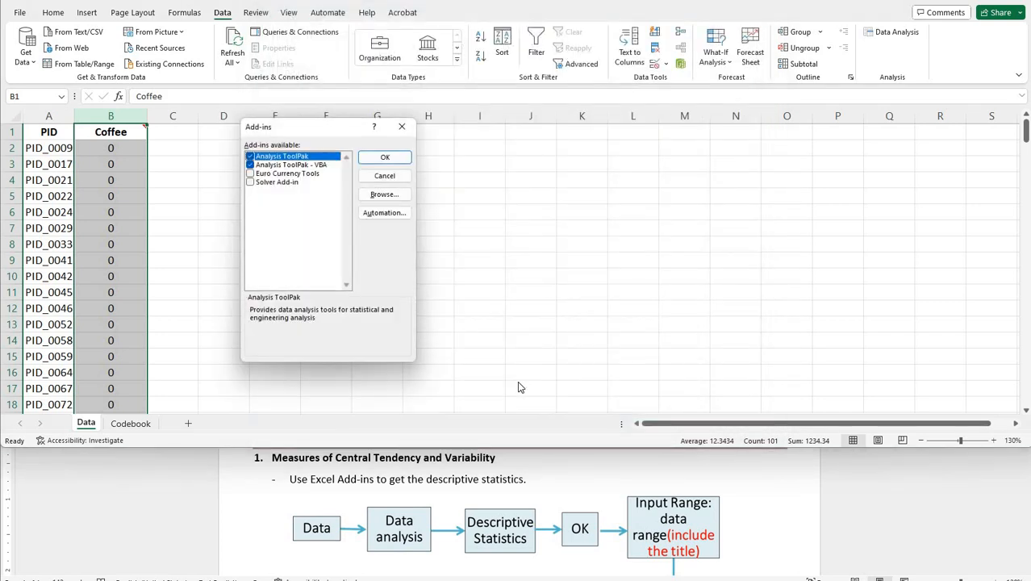
click(250, 166)
click(385, 158)
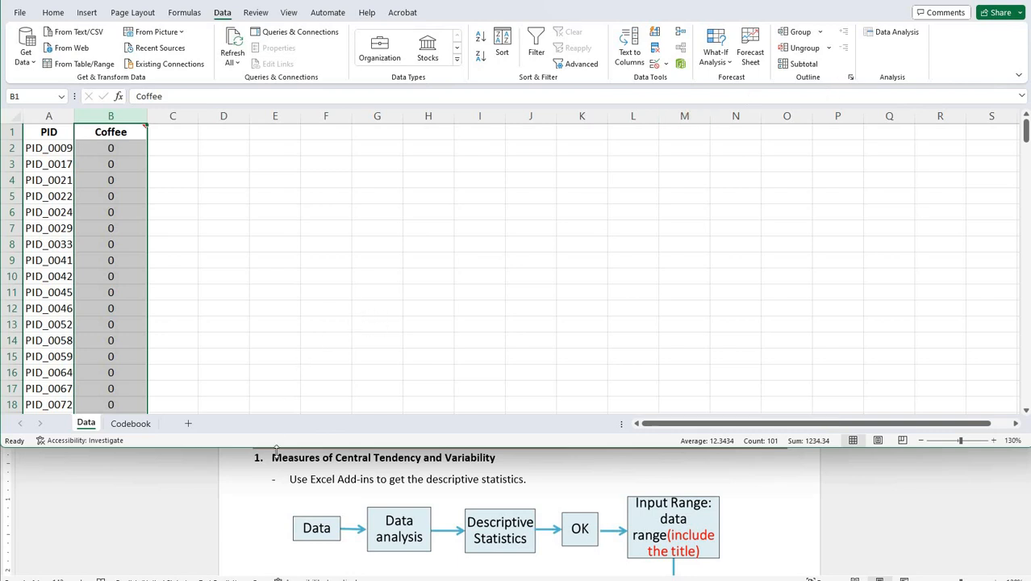
Step: Switch to the Word directions document and read the flowchart for obtaining descriptive statistics with the Excel add-in
click(387, 477)
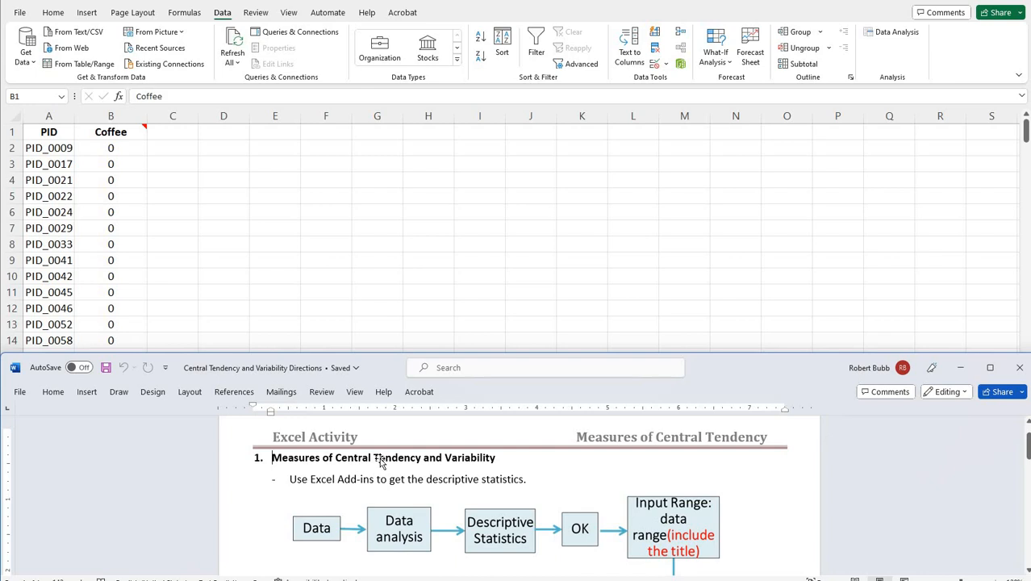
scroll(381, 462, down, 1)
scroll(380, 460, down, 1)
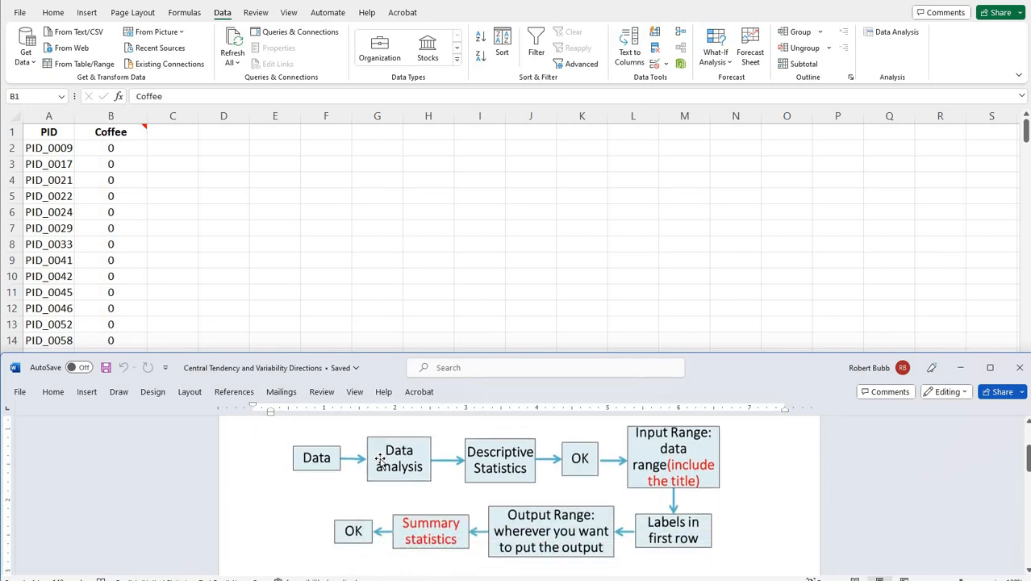
scroll(355, 476, up, 1)
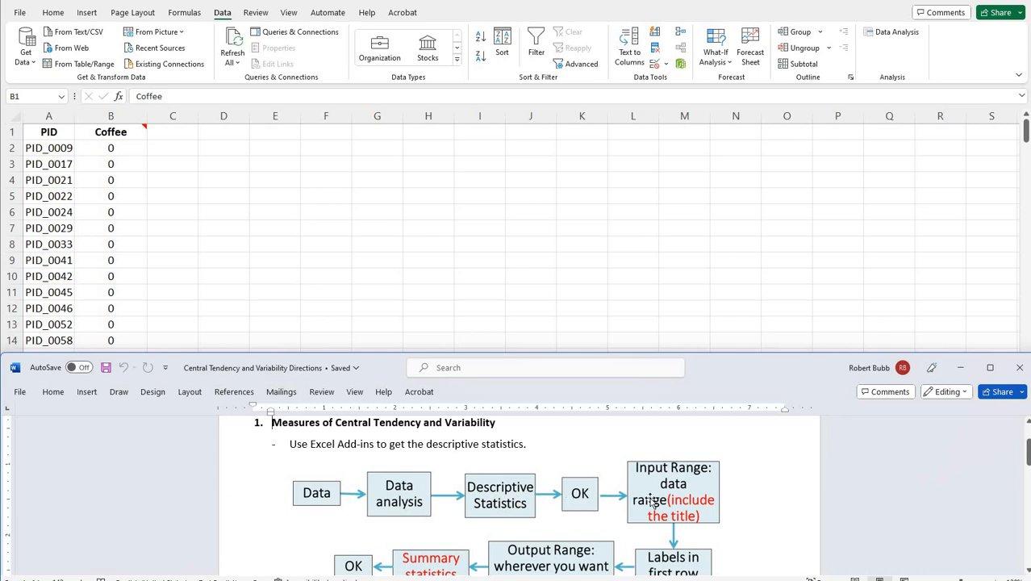
scroll(647, 502, down, 1)
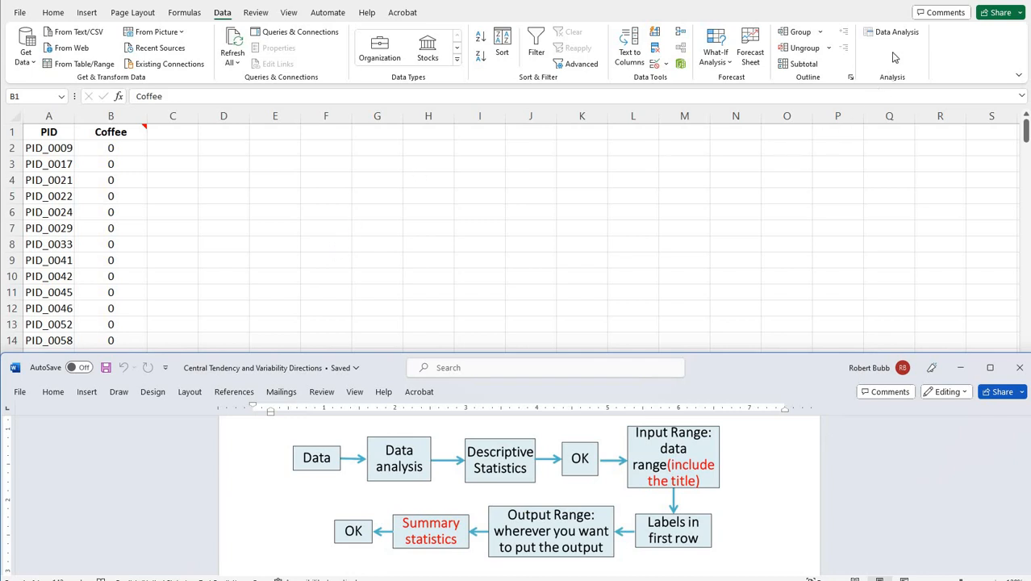
Step: Back in the Excel workbook, set up Descriptive Statistics with column B as input range, labels in first row and summary statistics
click(373, 105)
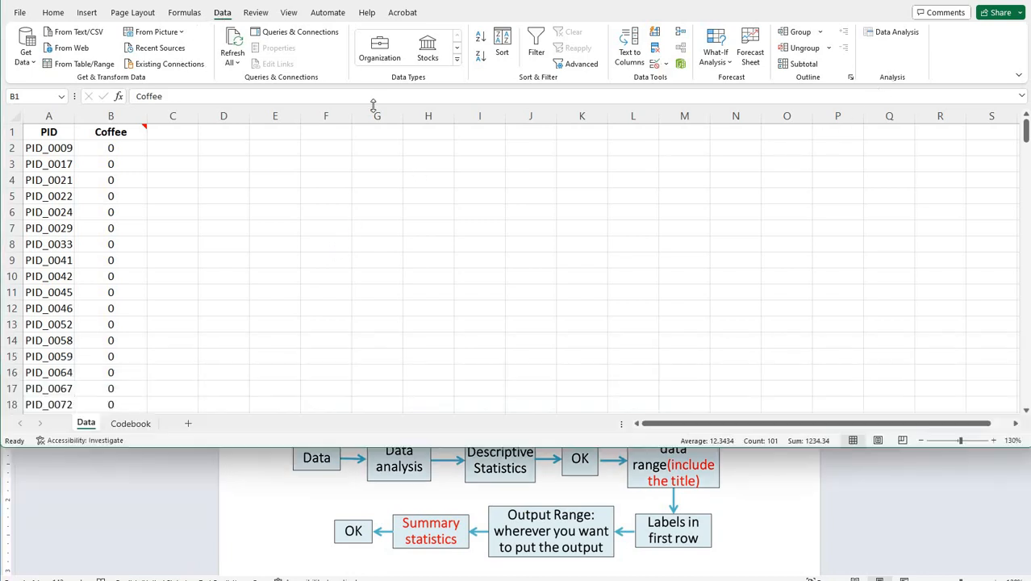
click(895, 32)
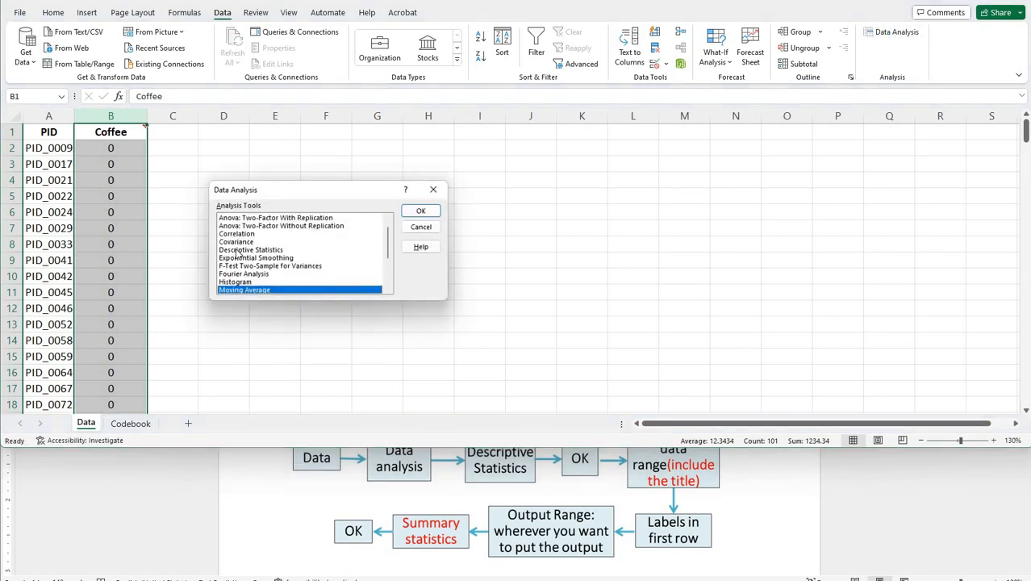
click(238, 250)
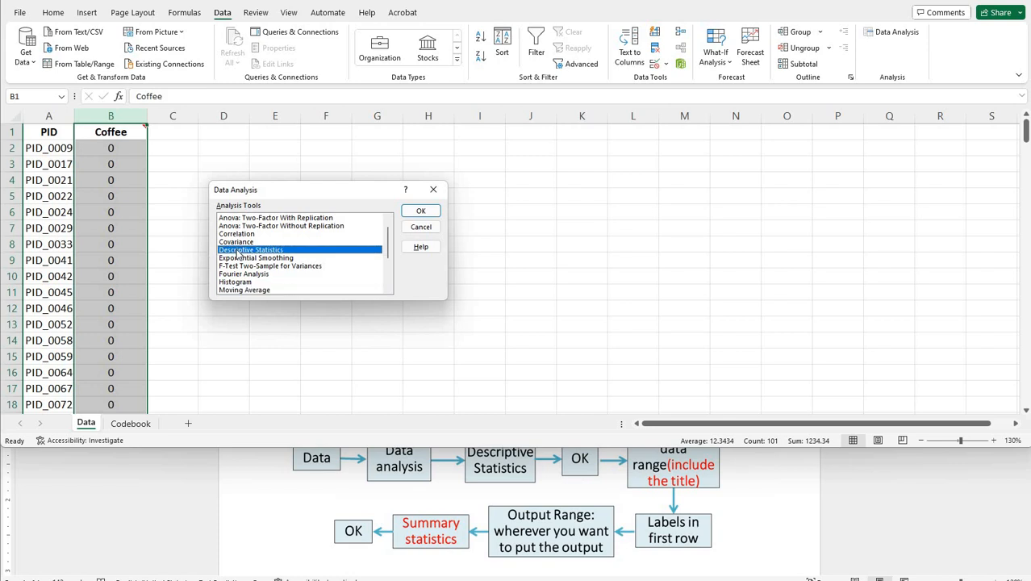
click(422, 212)
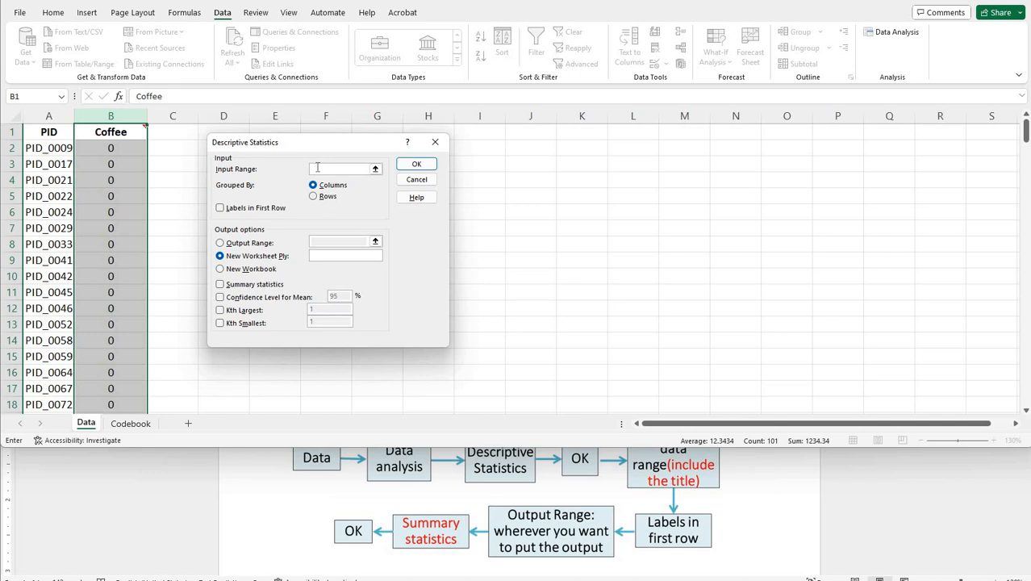
click(317, 168)
click(118, 114)
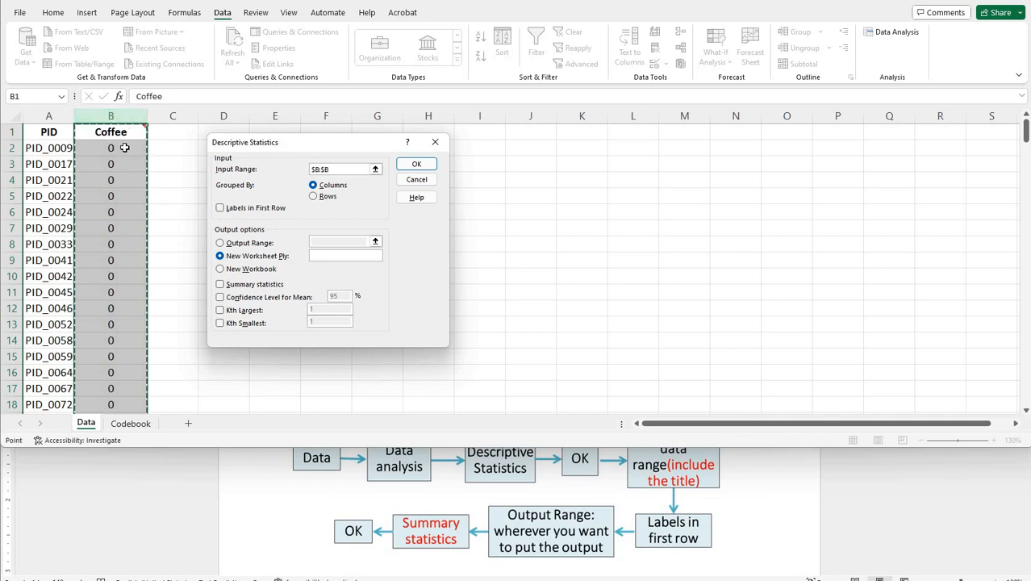
click(221, 209)
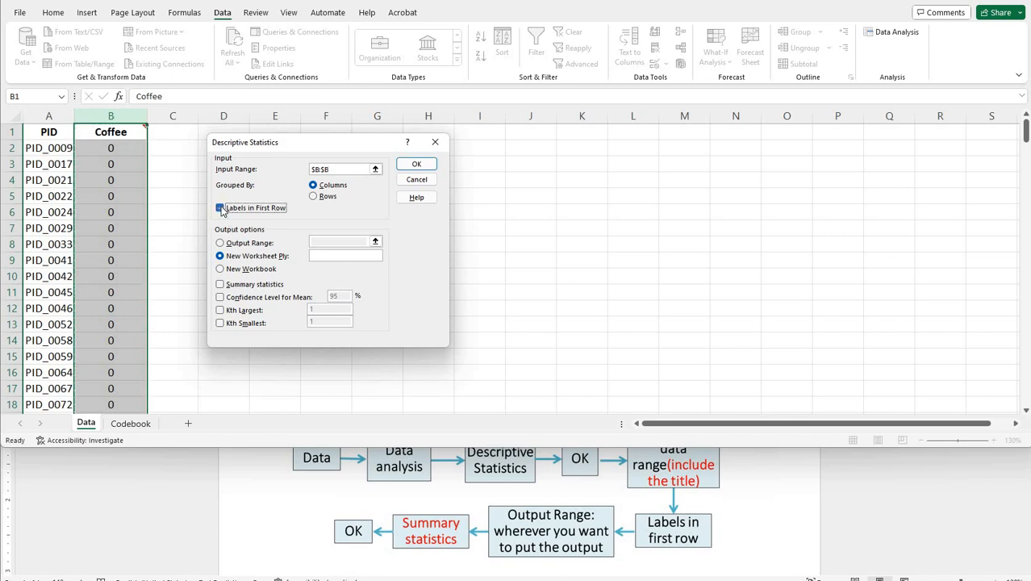
click(246, 289)
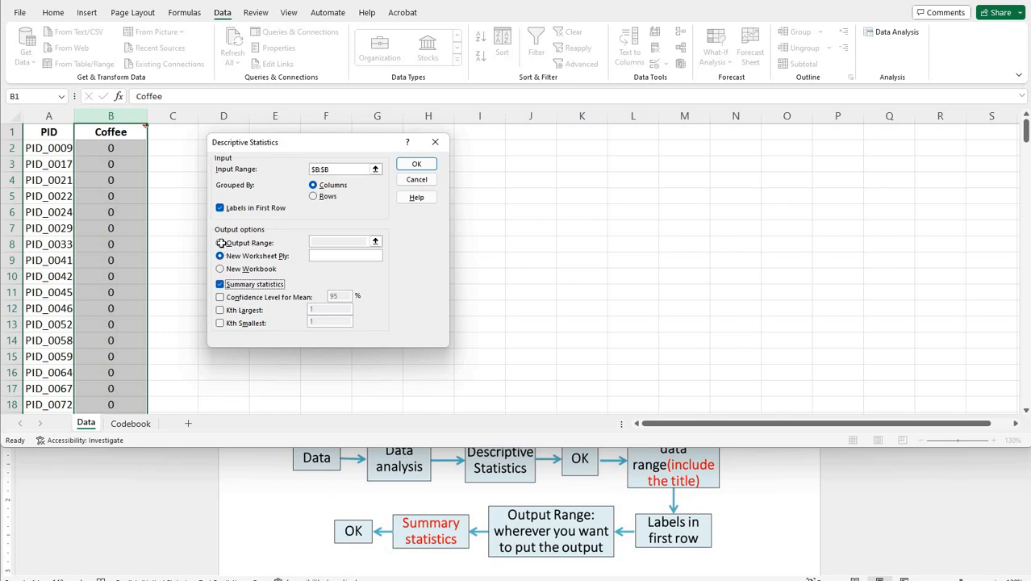
Step: Set the output range to cell G2 on the Data sheet and generate the descriptive statistics table
click(221, 243)
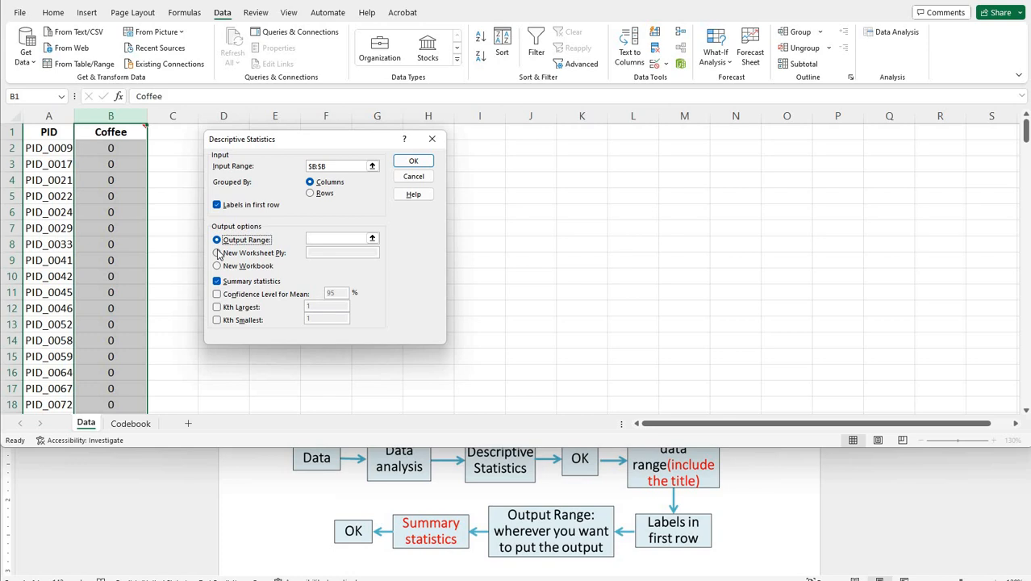
drag(292, 142, 593, 138)
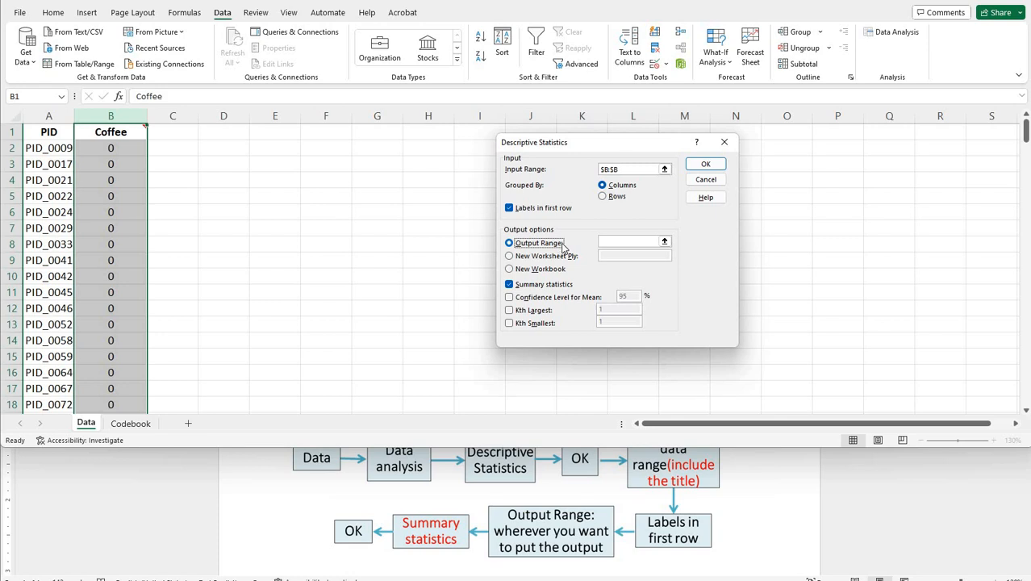
click(621, 242)
click(620, 242)
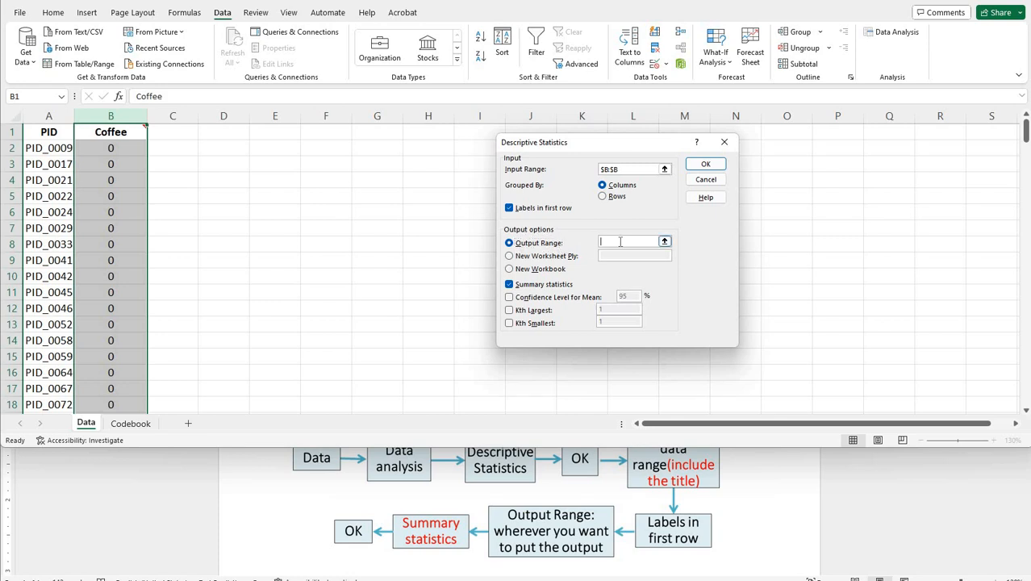
click(383, 148)
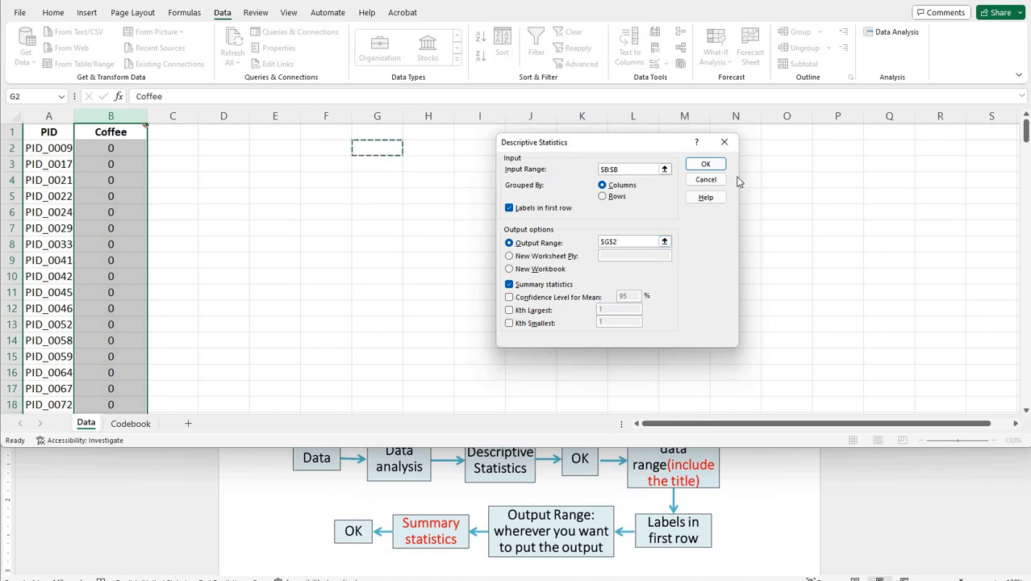
click(706, 167)
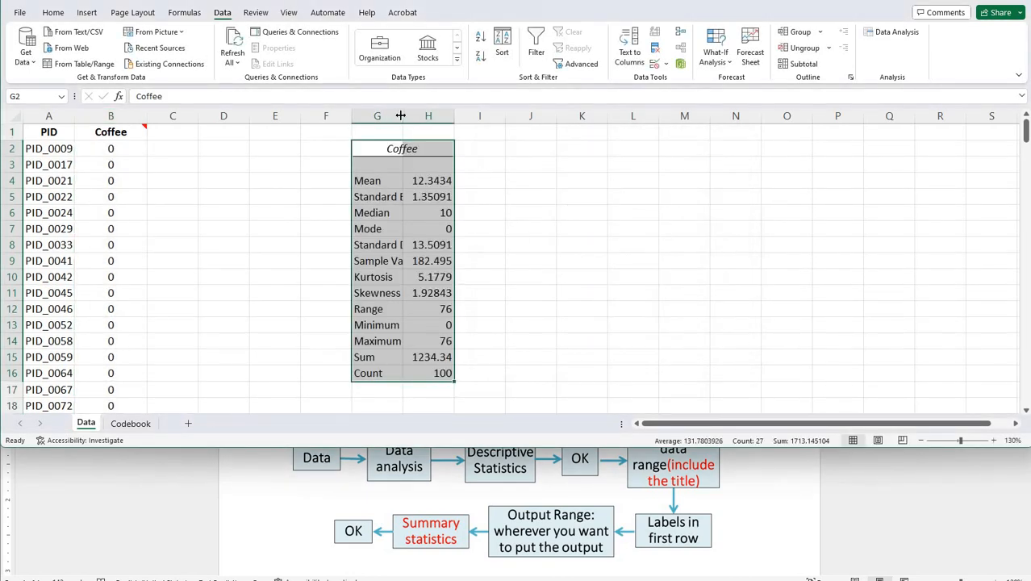
Step: Widen column G to fit the statistic labels and fill the Mean, Median and Mode rows yellow across columns G and H
drag(403, 117, 465, 118)
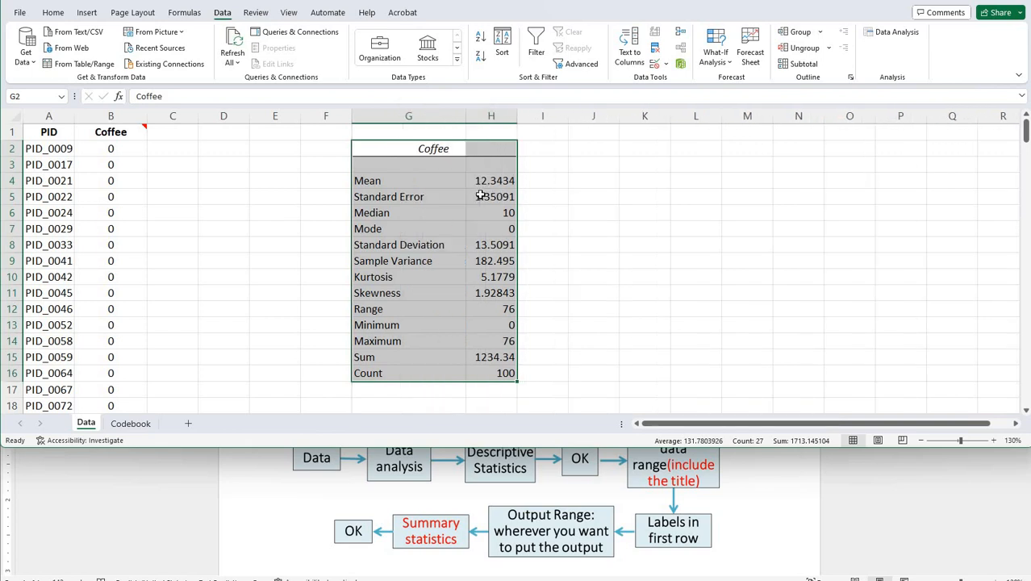
drag(403, 182, 494, 179)
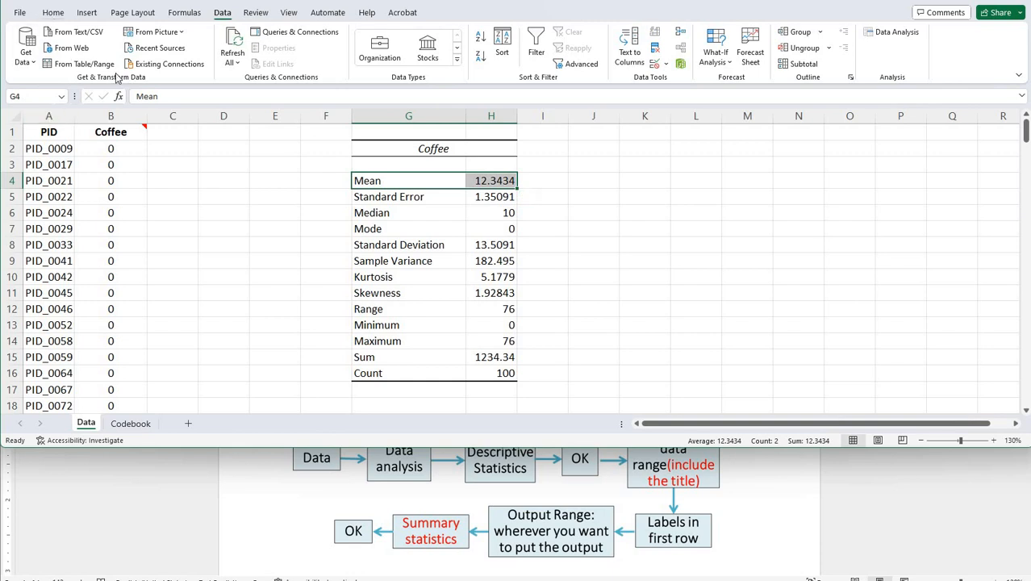
click(53, 12)
click(211, 57)
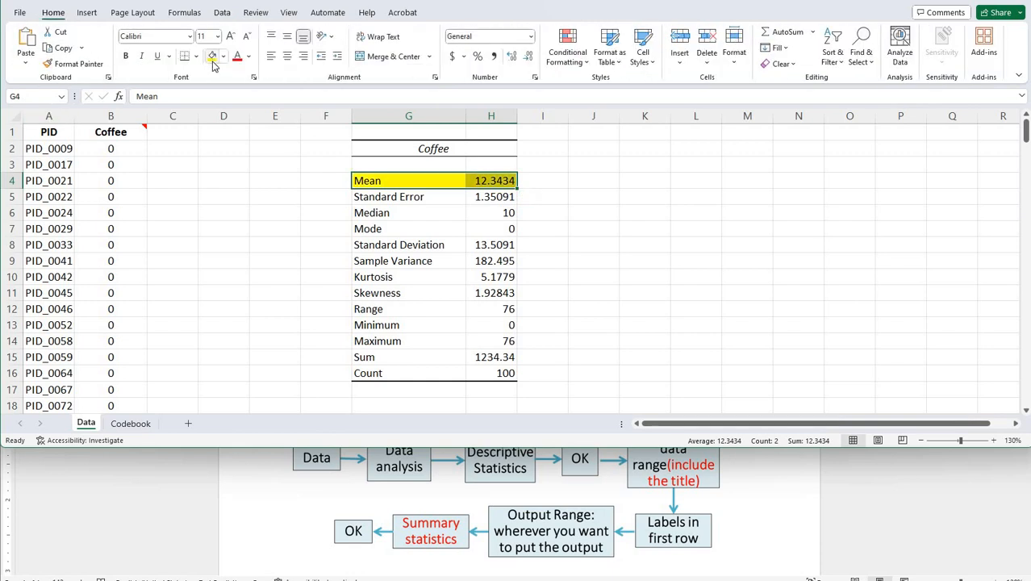
drag(436, 213, 494, 229)
click(211, 56)
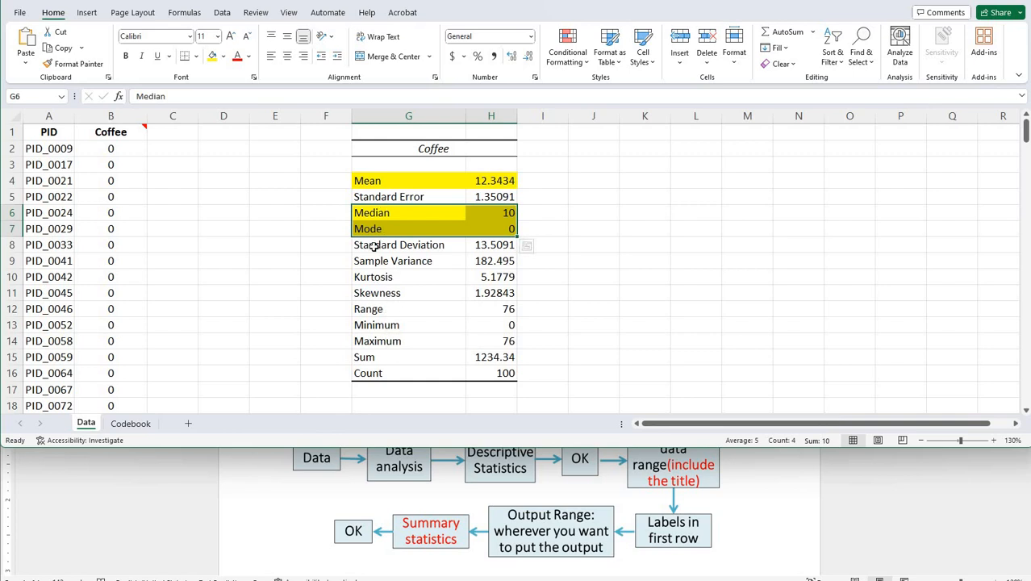
Step: Fill the Standard Deviation and Sample Variance rows, cells G8:H9, with light green
drag(402, 244, 479, 245)
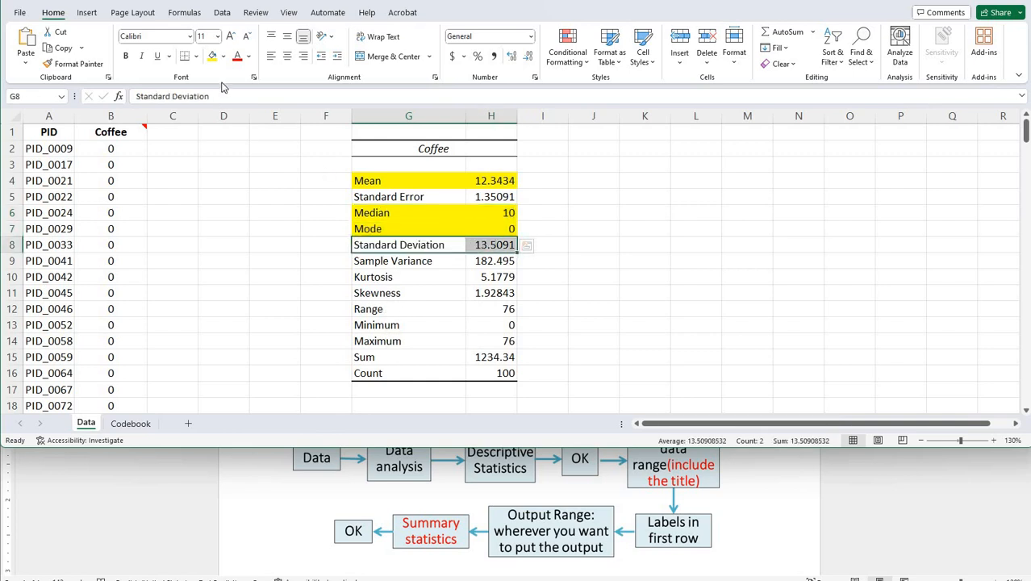
click(223, 55)
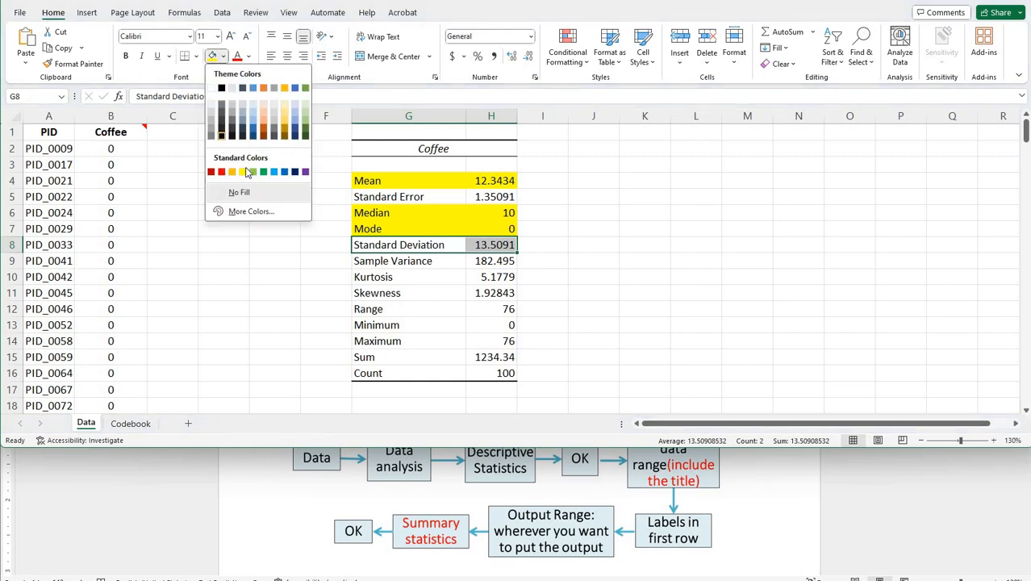
click(305, 112)
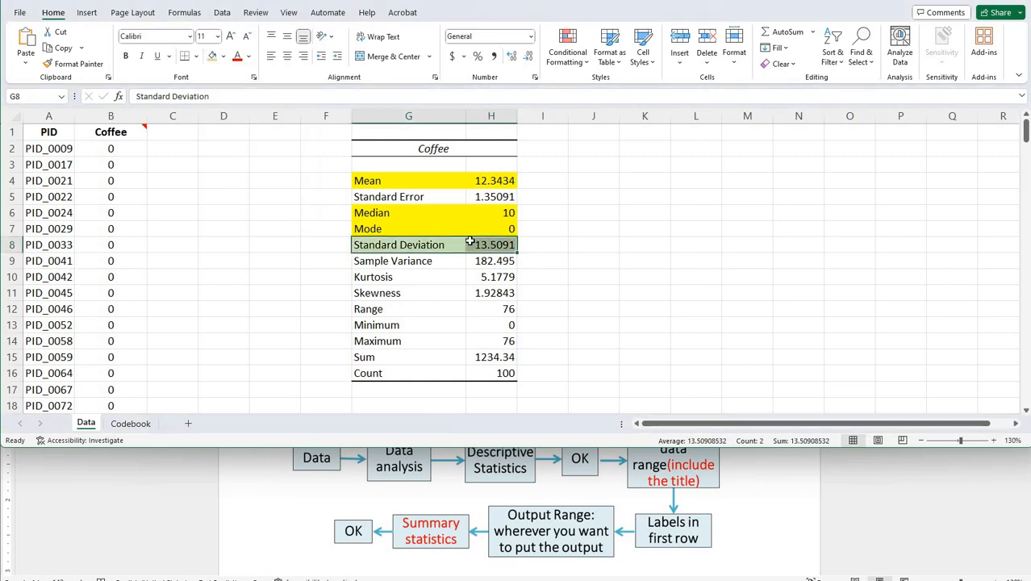
key(Down)
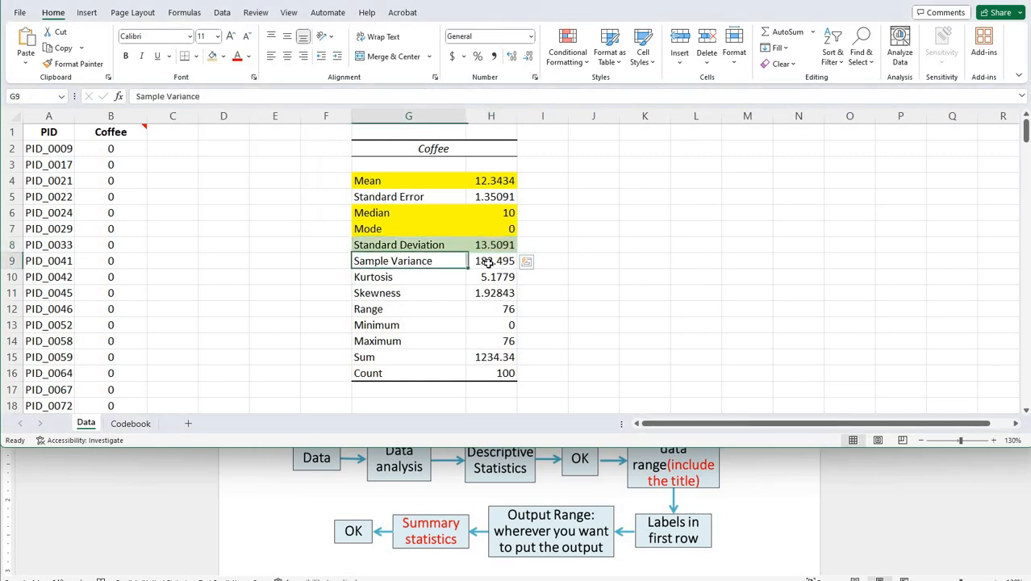
drag(488, 262, 494, 263)
click(212, 57)
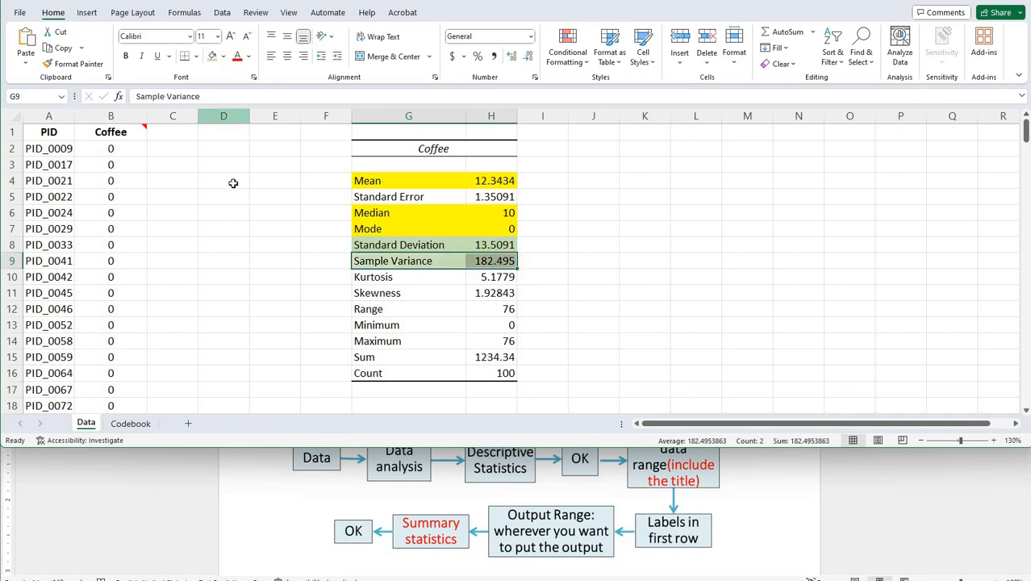
Step: Apply the same light green fill to the Range label and its value in G12:H12
key(Down)
key(Down)
key(Down)
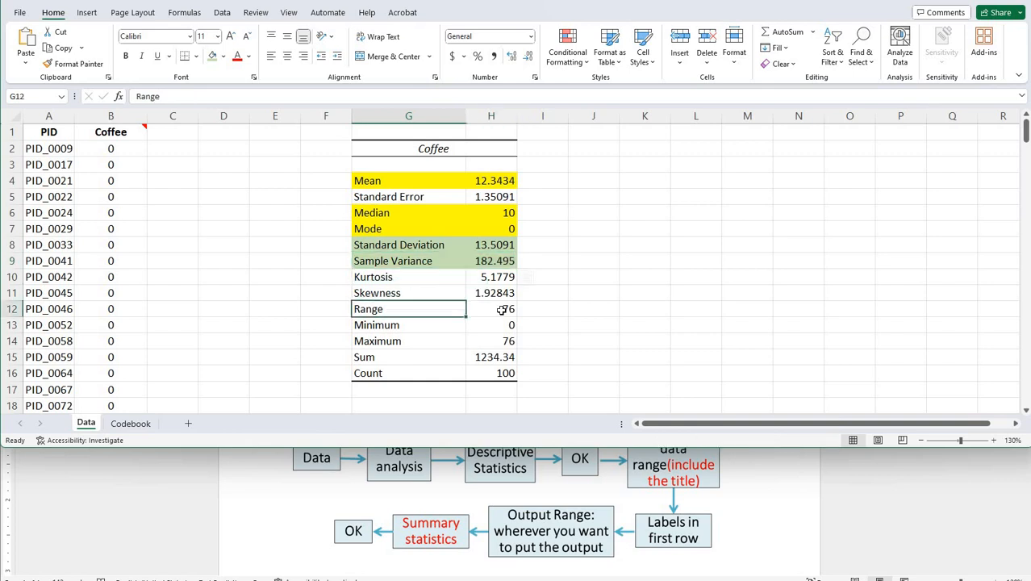
shift+click(502, 310)
click(213, 58)
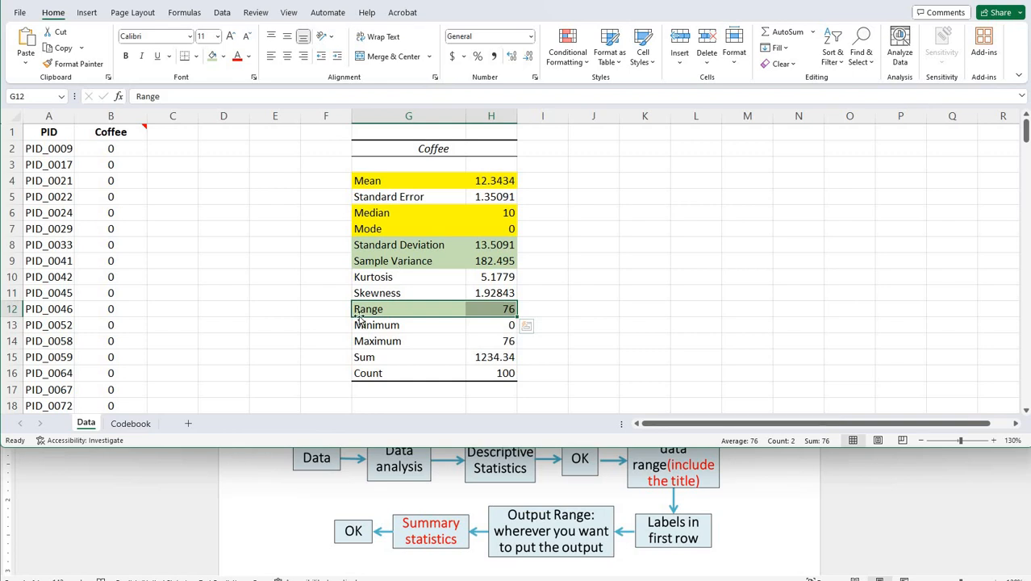
Step: Switch to the Word directions document and read the note on getting the population standard deviation and variance
click(354, 476)
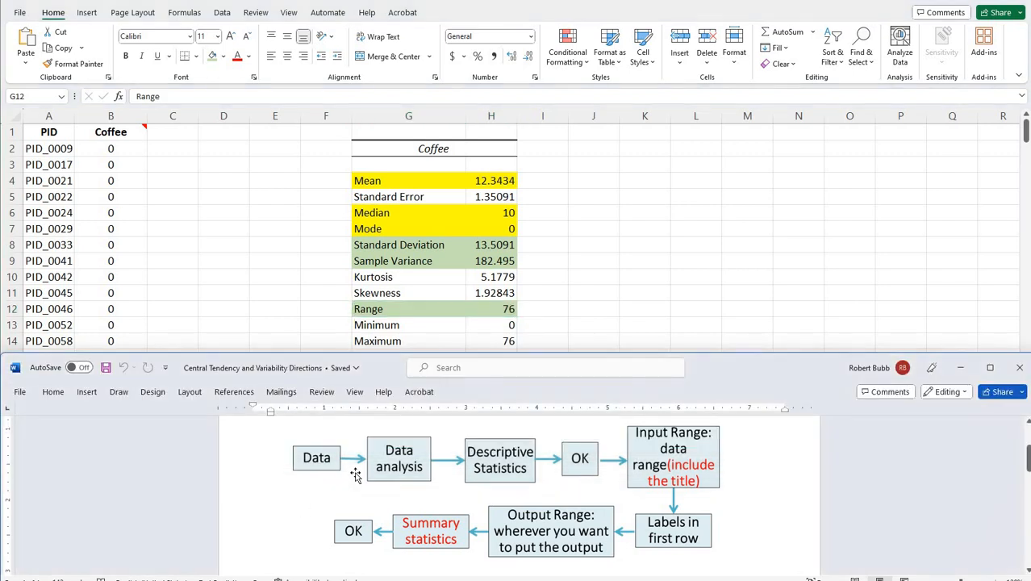
scroll(355, 476, down, 3)
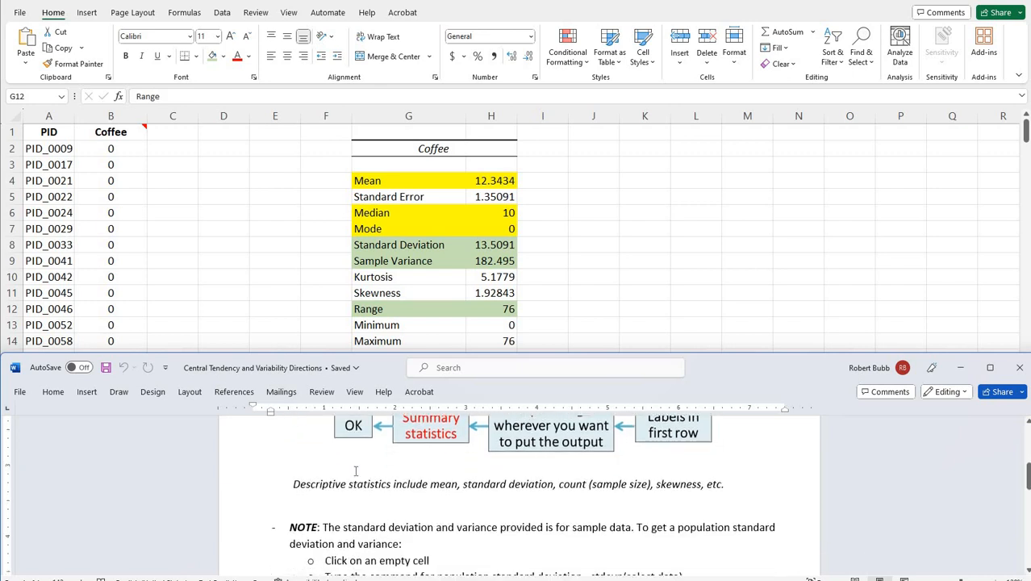
scroll(356, 472, down, 1)
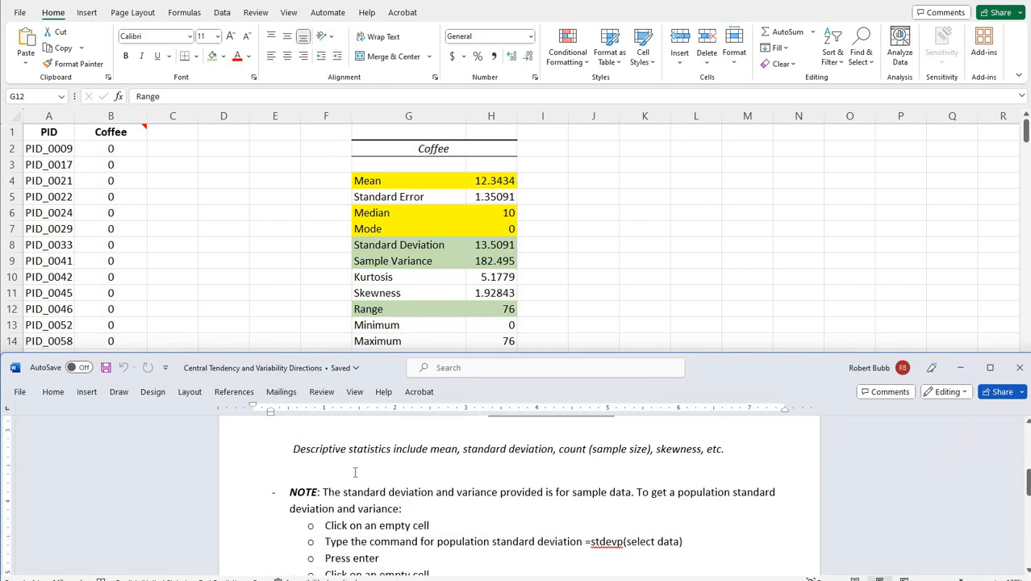
scroll(355, 472, down, 1)
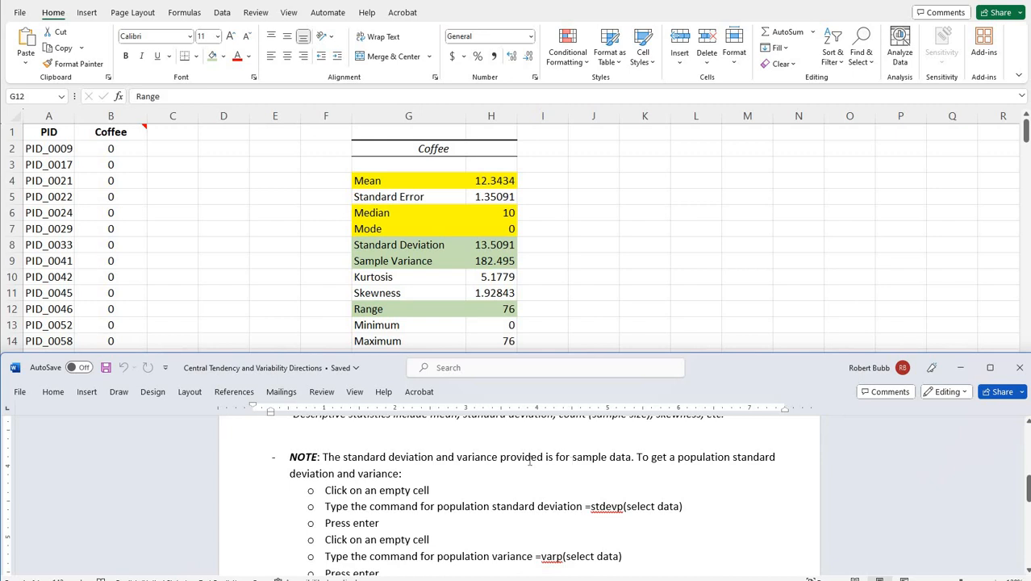
scroll(530, 460, down, 1)
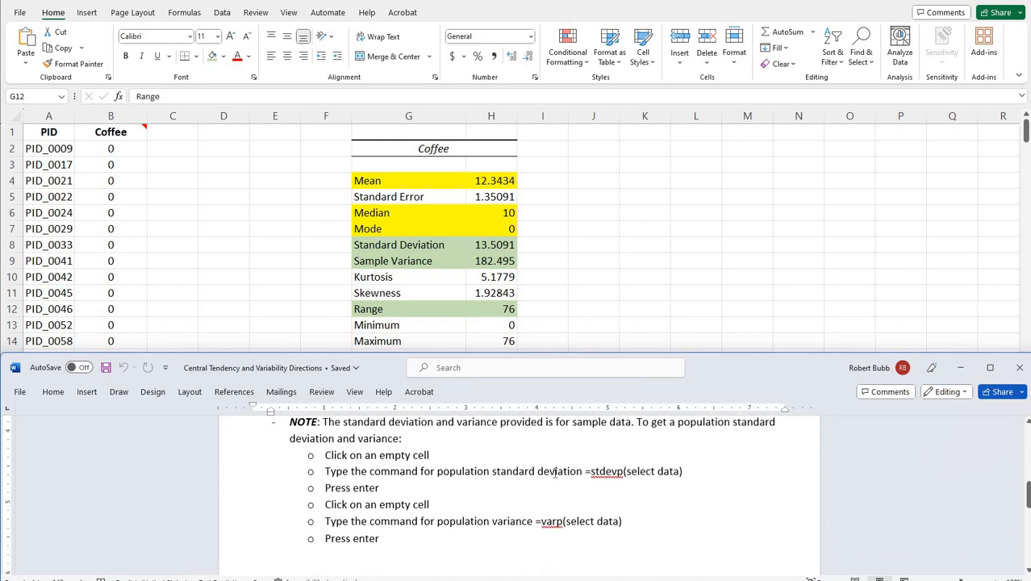
double_click(598, 472)
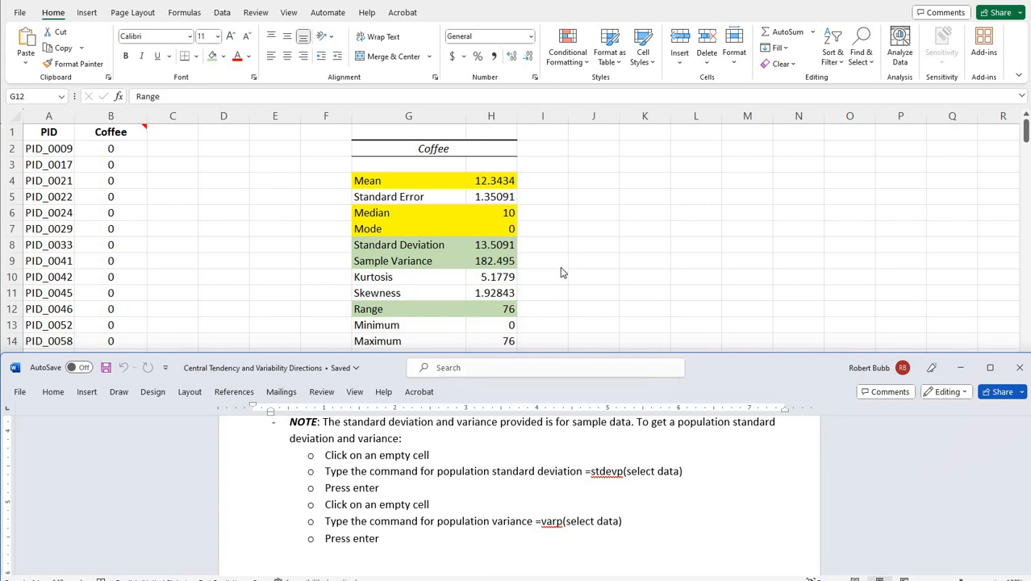
Step: Back in the Excel workbook, calculate the population standard deviation of the Coffee column in cell J8 with =stdevp(B:B)
click(556, 219)
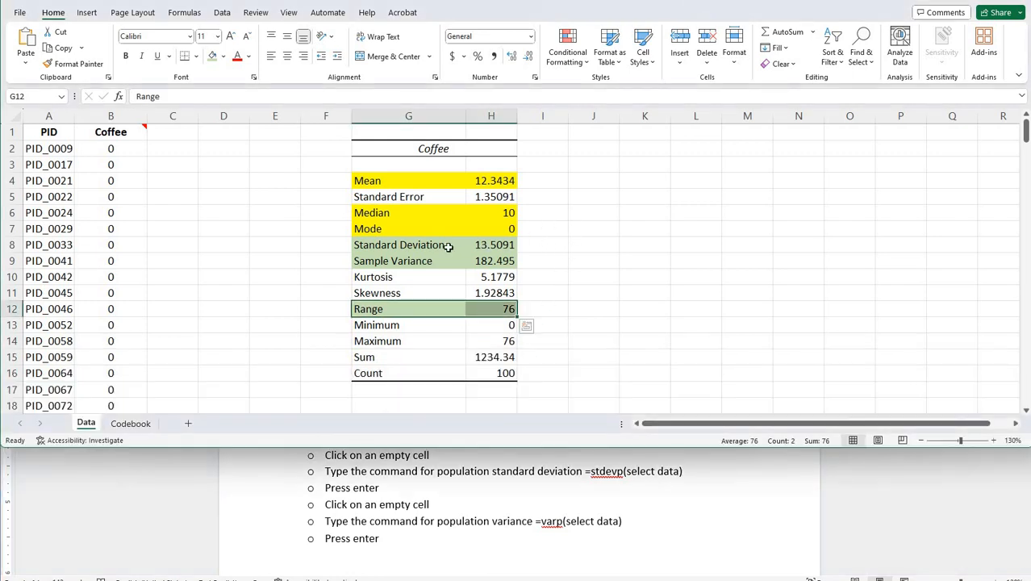
click(578, 245)
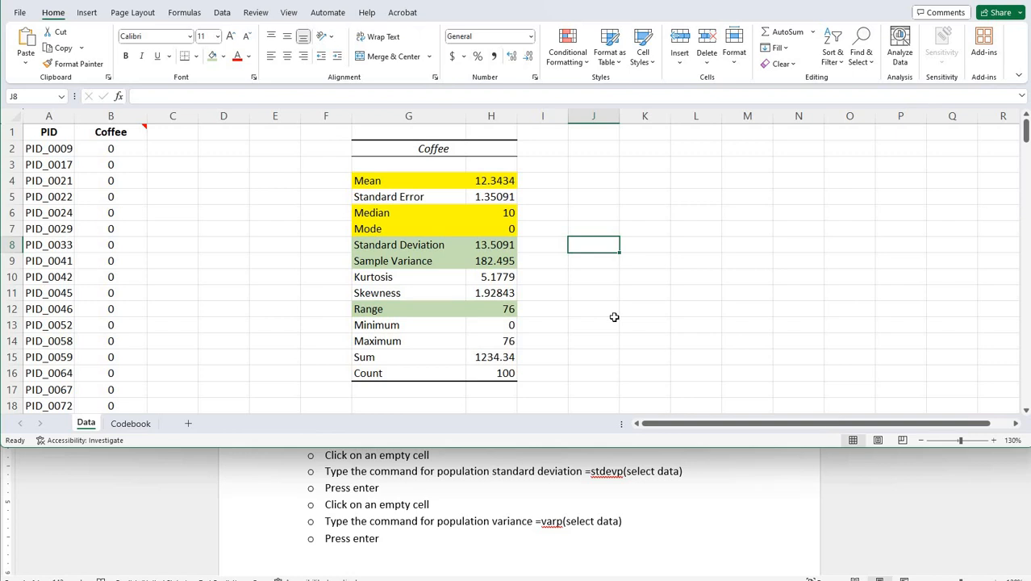
text(=)
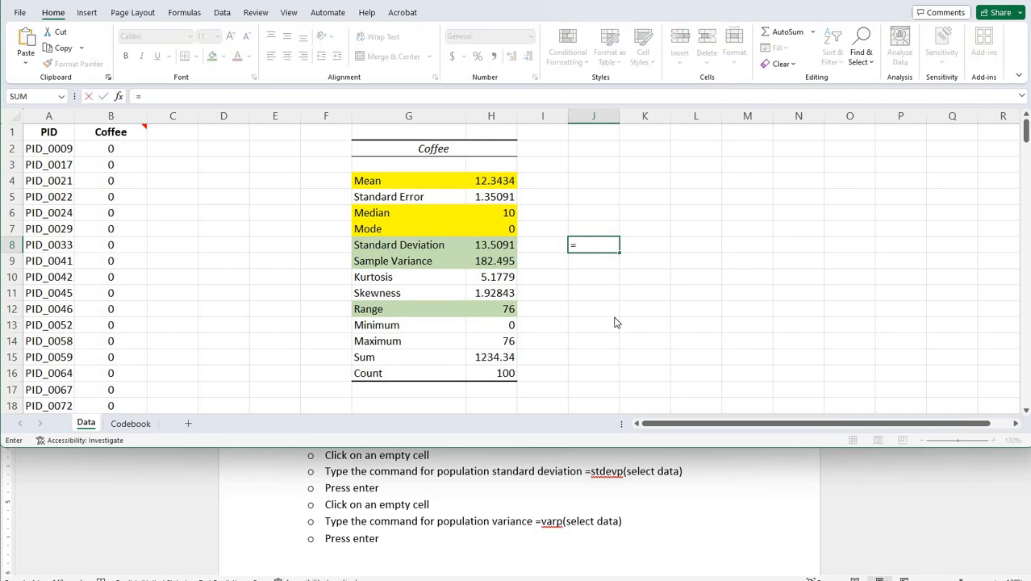
text(stdev)
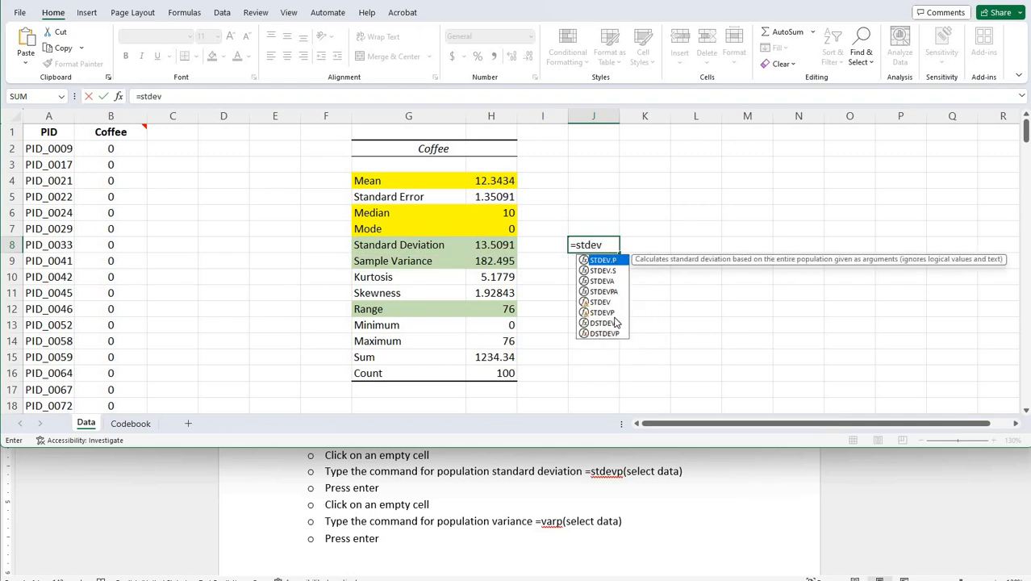
text(p)
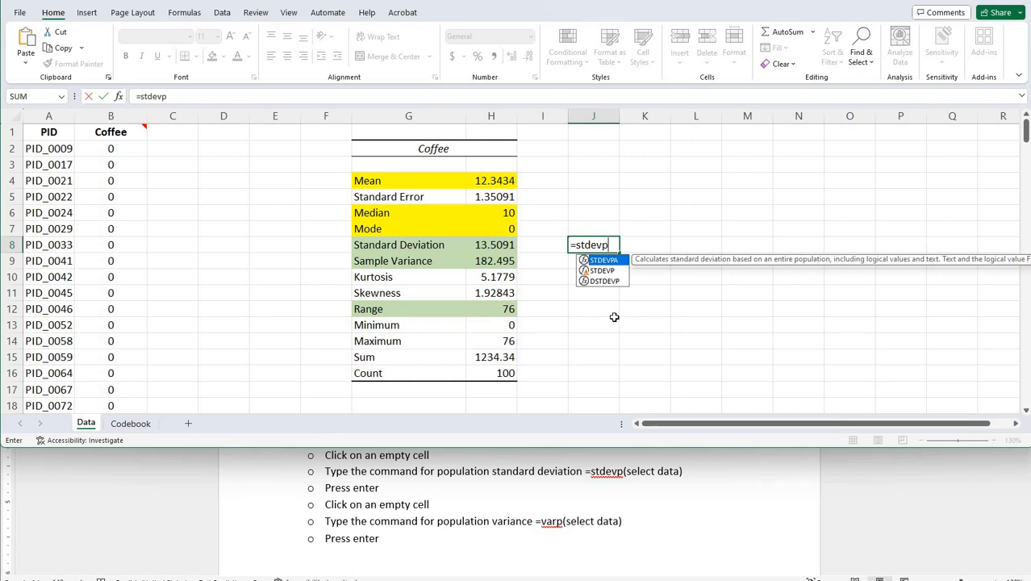
text(()
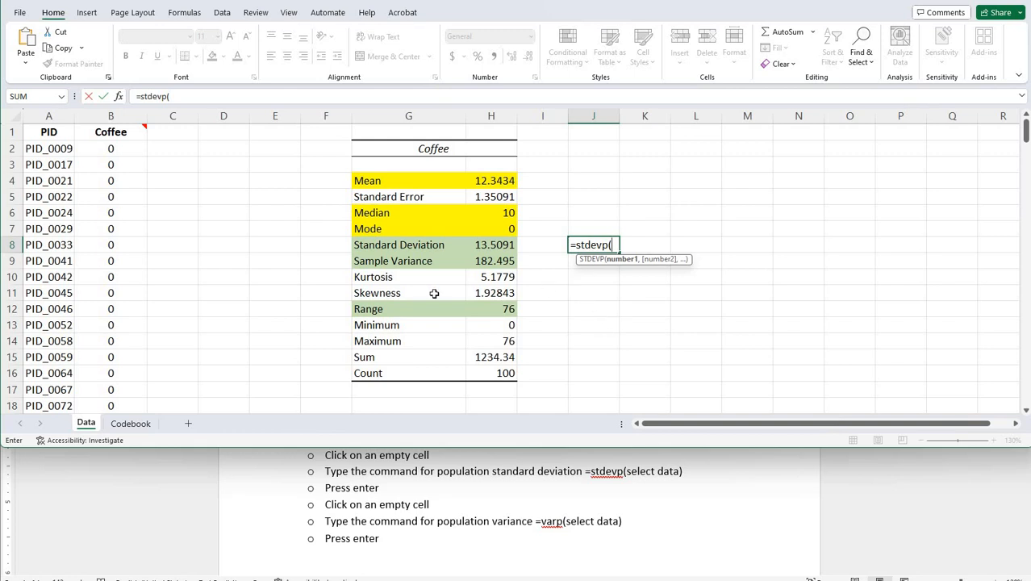
click(113, 115)
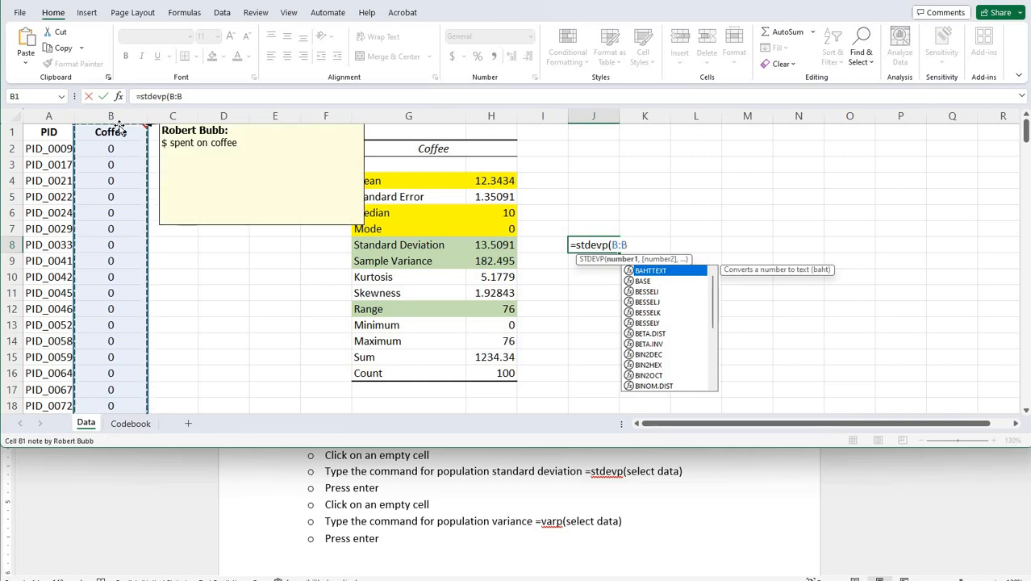
text())
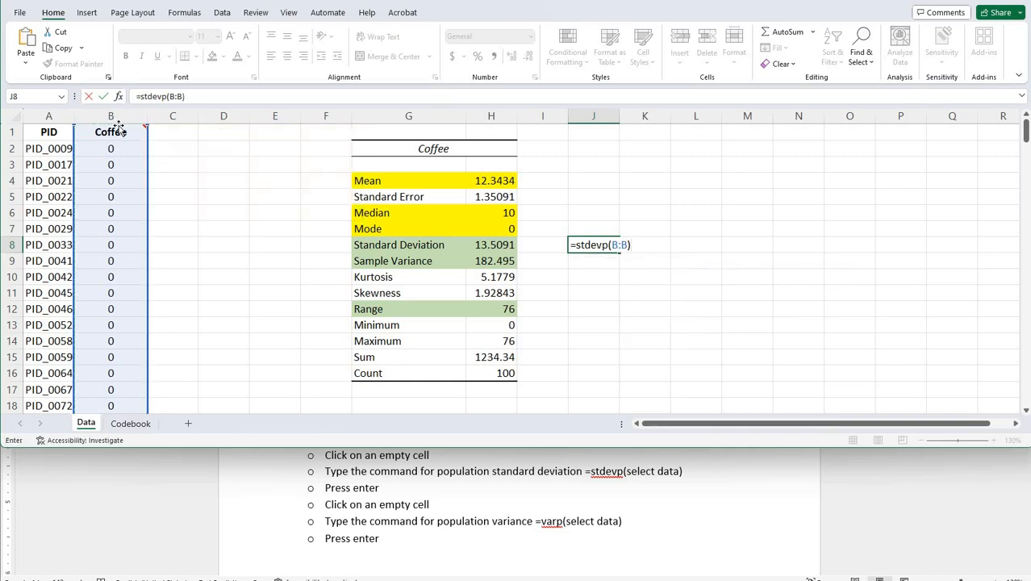
key(Return)
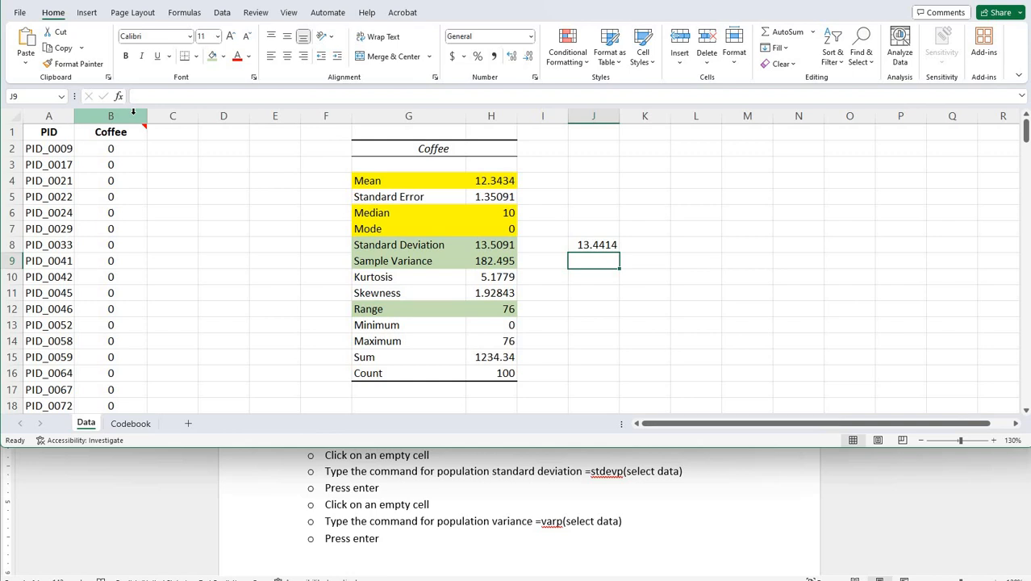
Step: Calculate the population variance of the Coffee column in cell J9 with =varp(B:B)
text(=)
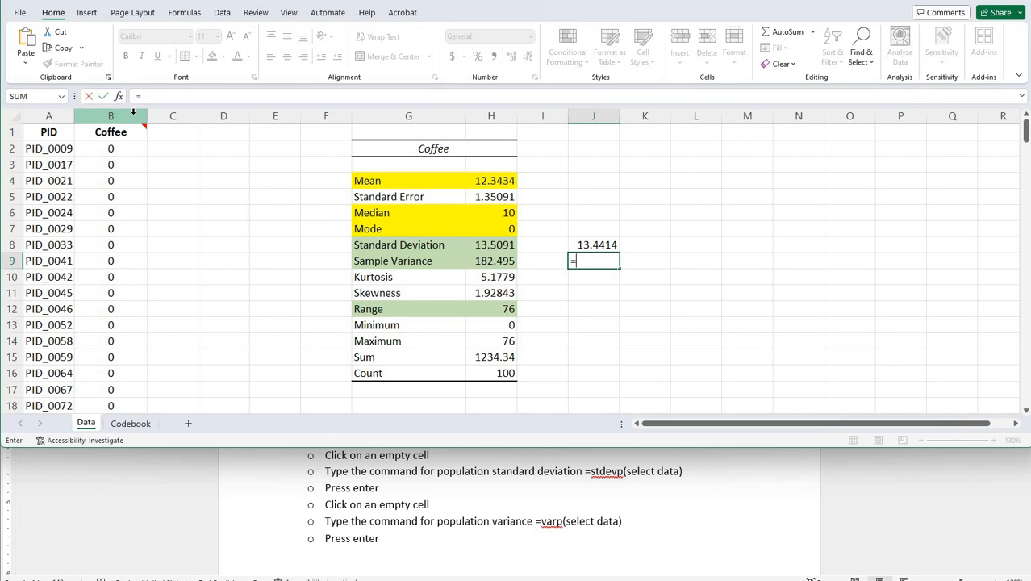
text(var)
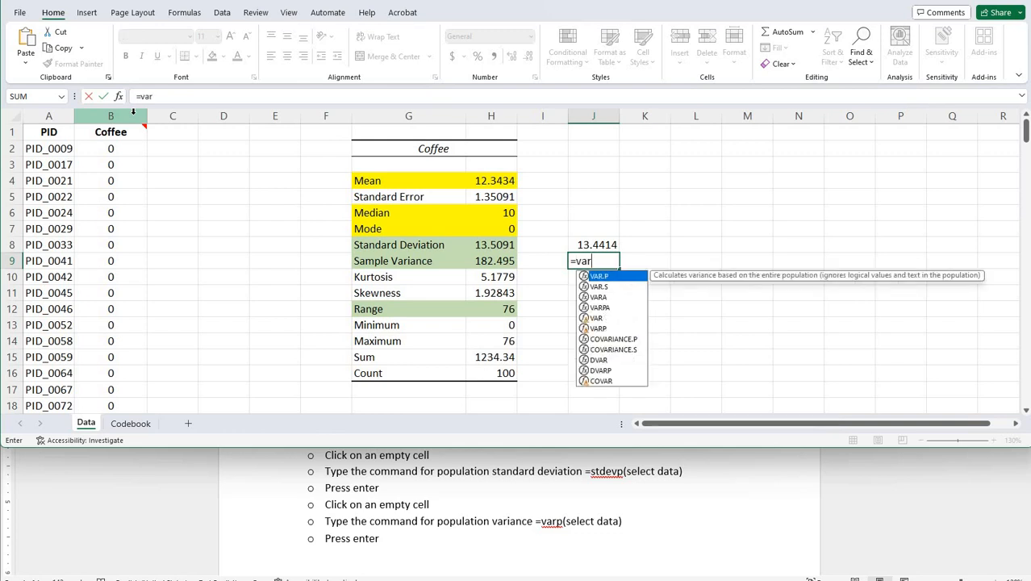
text(p)
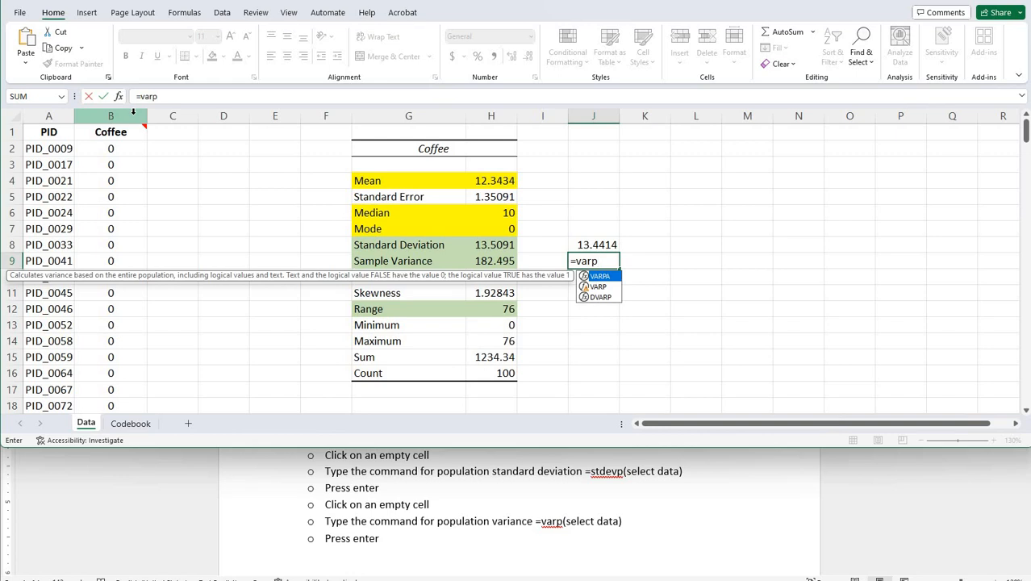
text(()
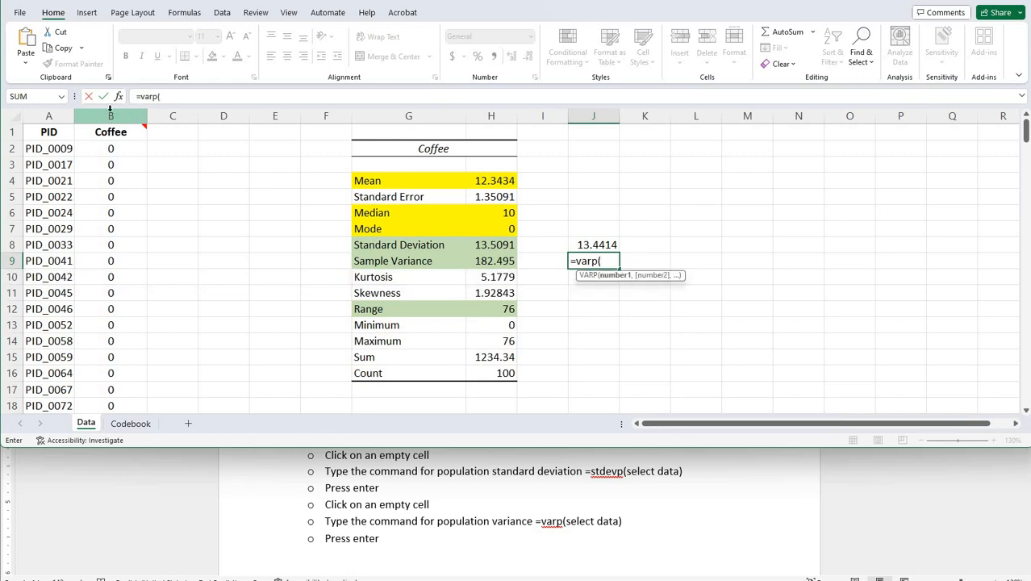
click(132, 116)
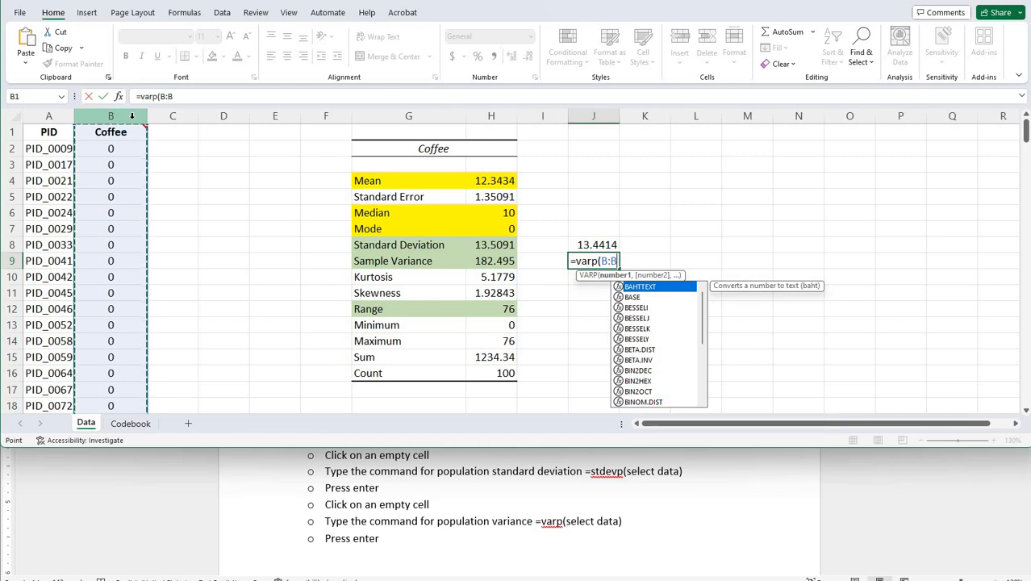
text())
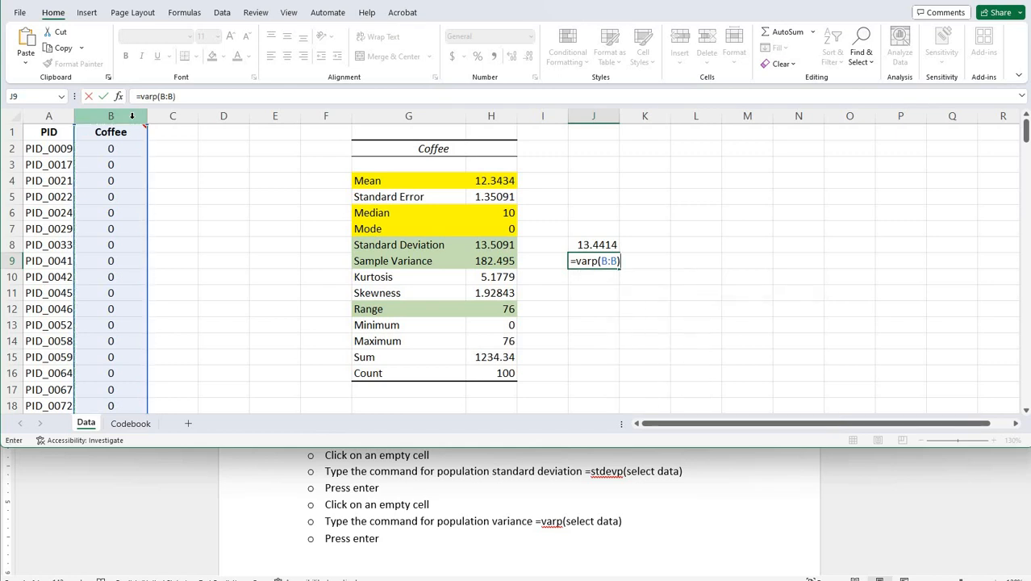
key(Return)
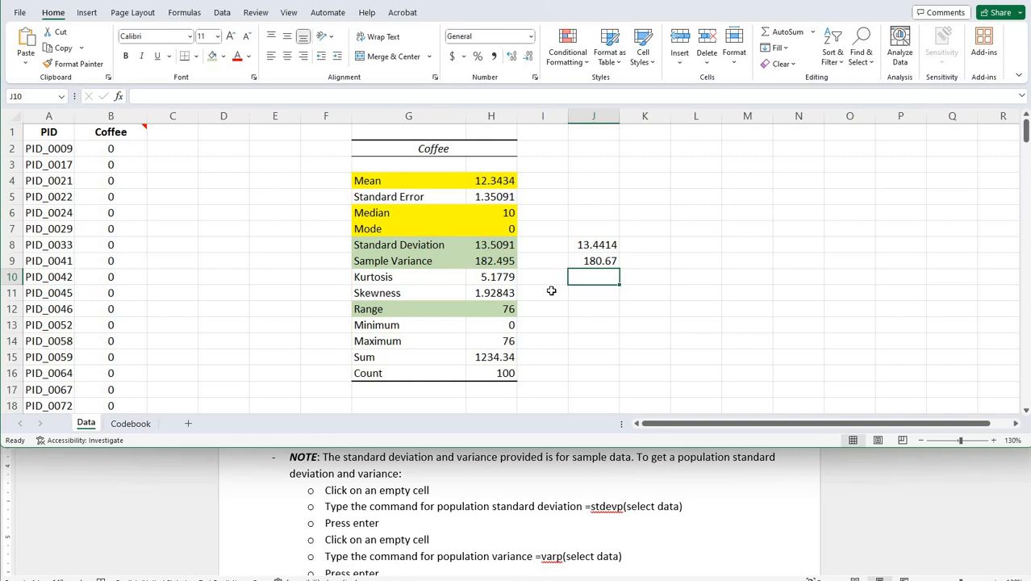
Step: Apply a light orange fill to the Skewness label and its value in G11:H11
click(393, 291)
drag(463, 295, 476, 294)
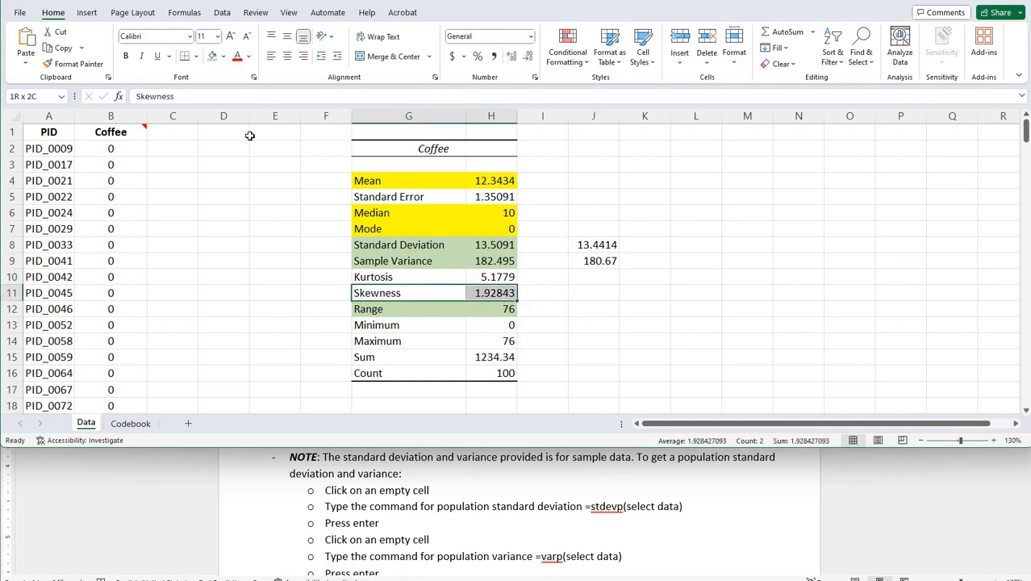
click(223, 56)
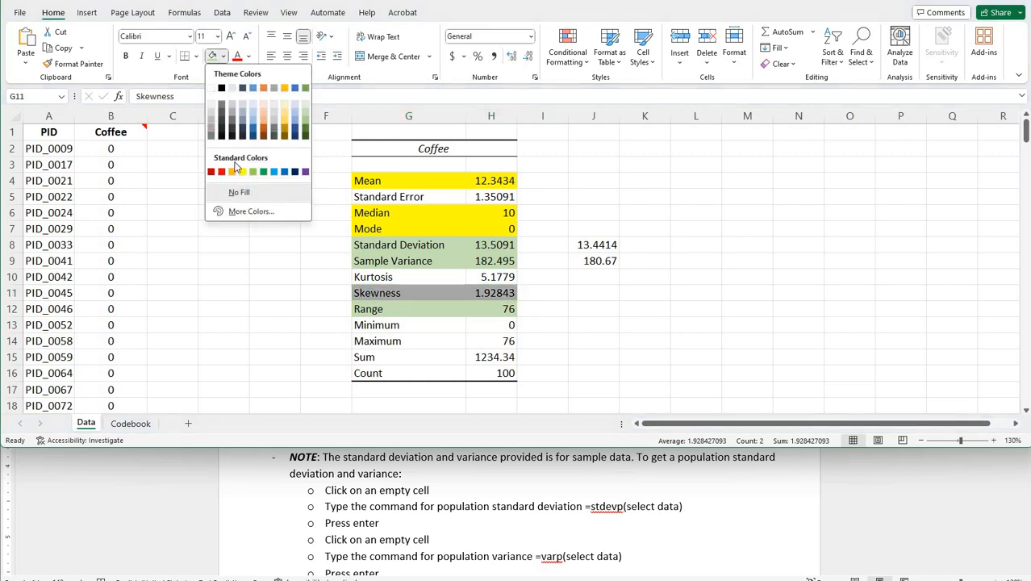
click(218, 232)
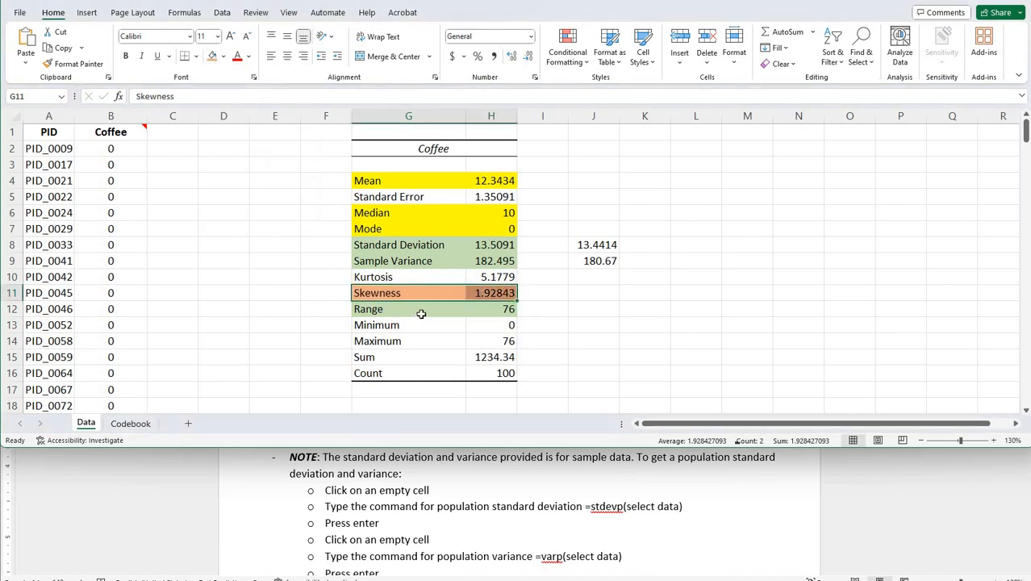
click(420, 311)
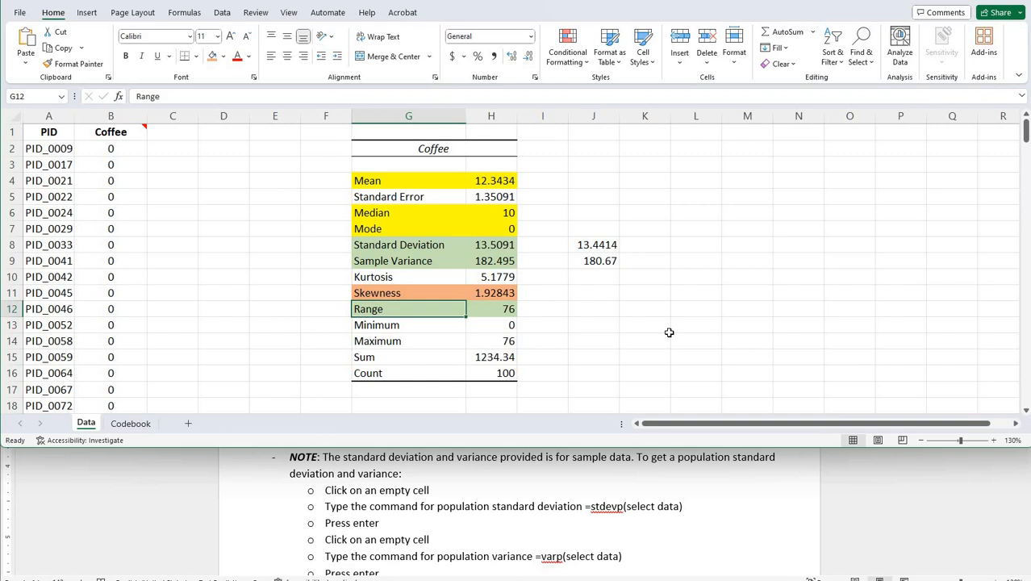
click(494, 294)
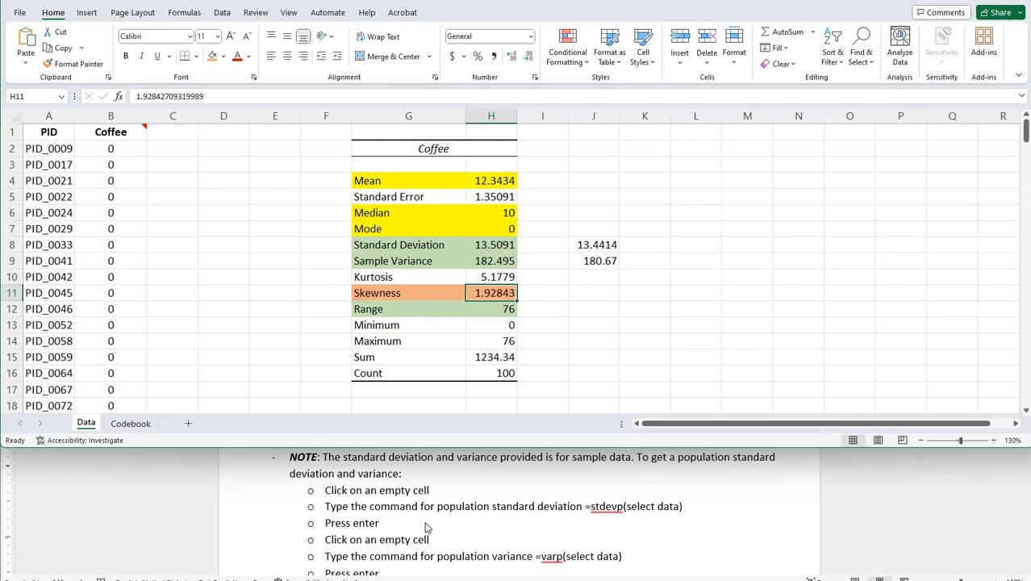
Step: Switch to the Word directions document and read the section on checking the variable's skewness, including the Skewness Table
click(426, 488)
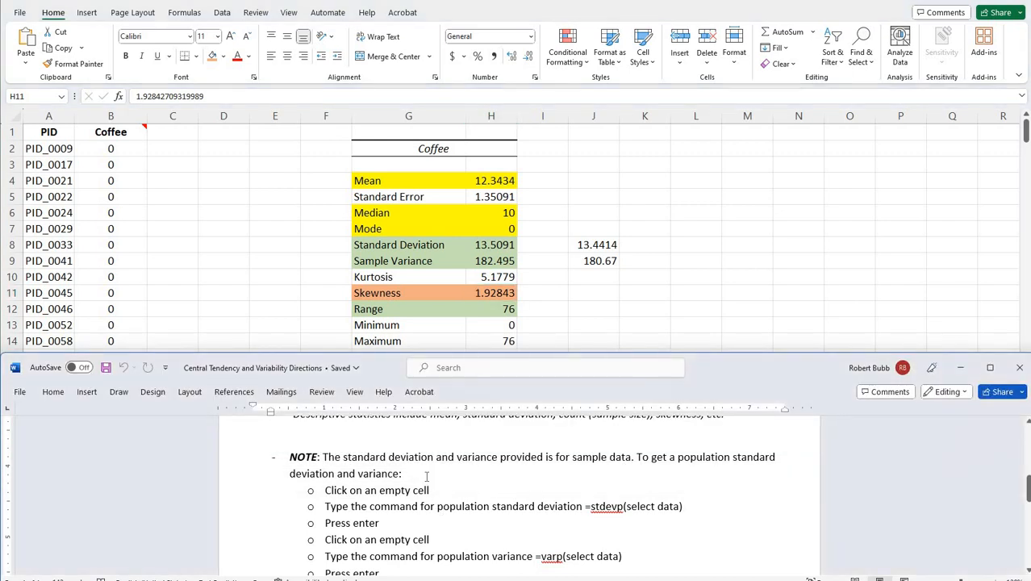
scroll(426, 477, down, 4)
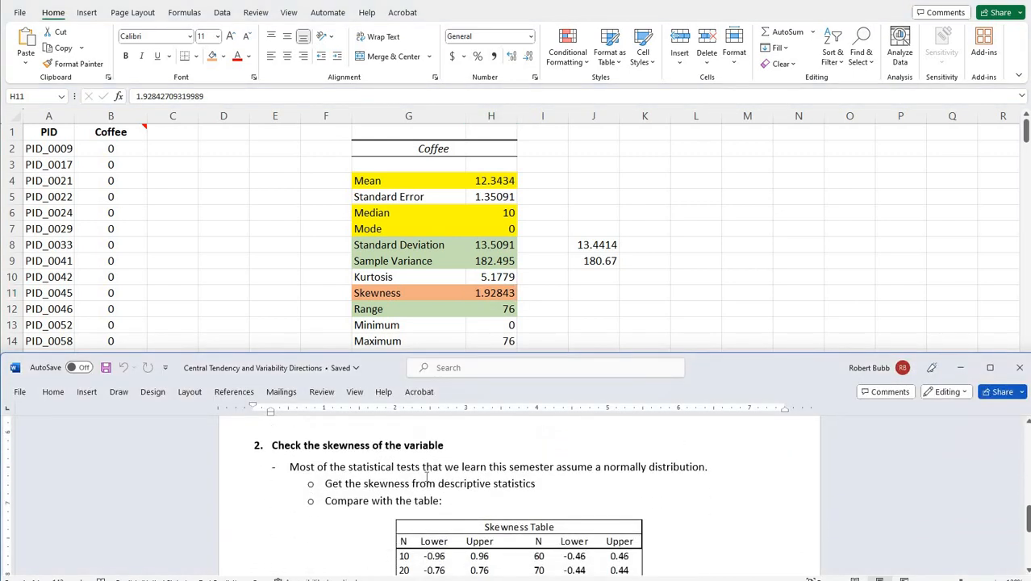
scroll(412, 475, down, 1)
scroll(395, 470, up, 1)
scroll(384, 466, down, 1)
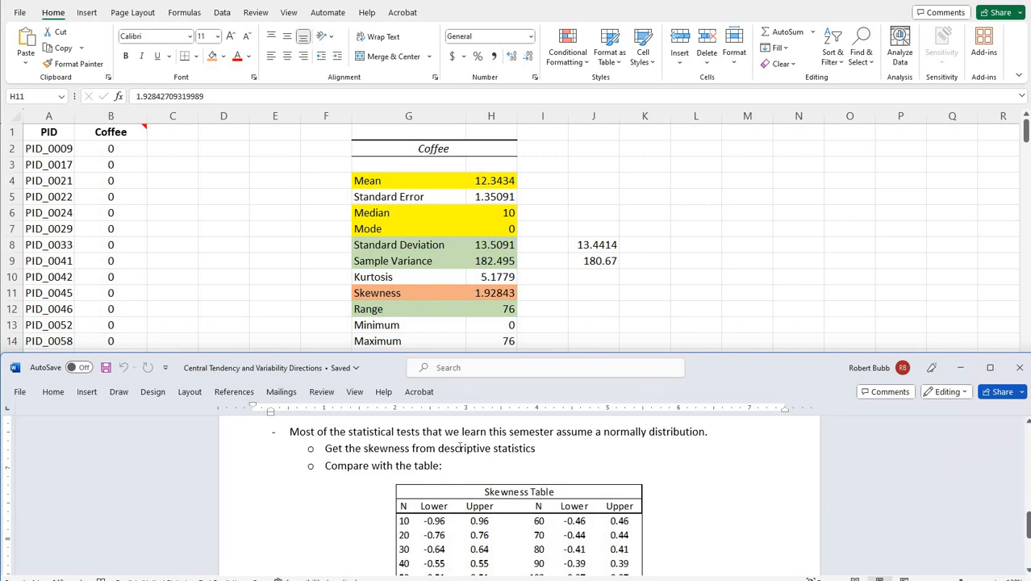
scroll(460, 448, down, 1)
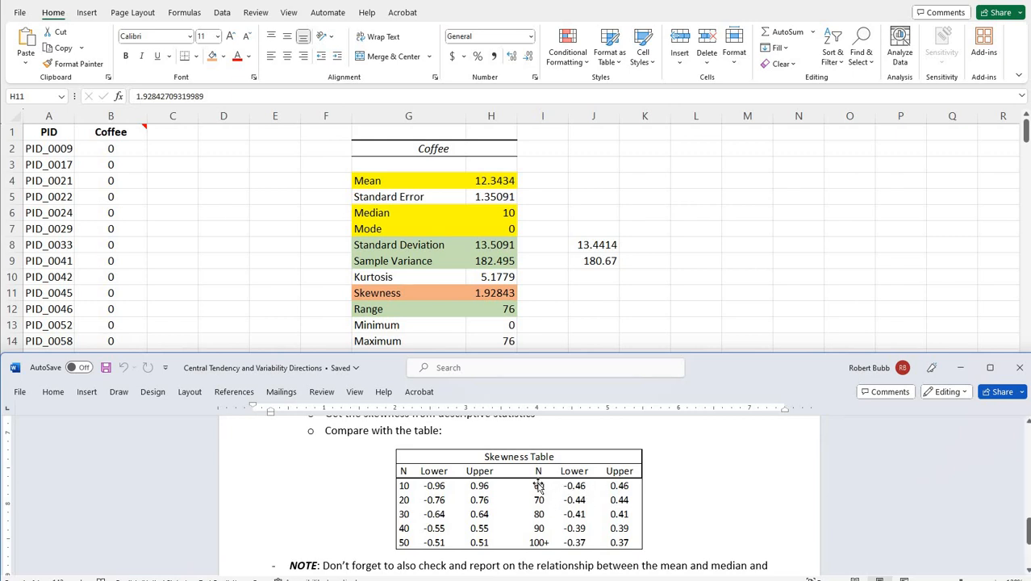
Step: Back in the Excel workbook, apply the same light orange fill to the Count label and its value in G16:H16
click(318, 263)
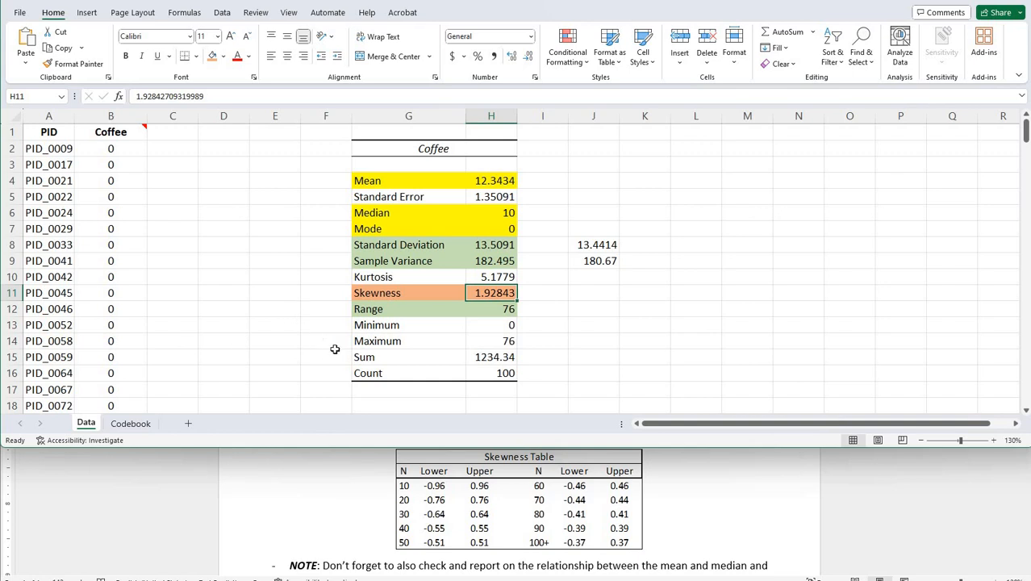
click(442, 370)
shift+click(481, 372)
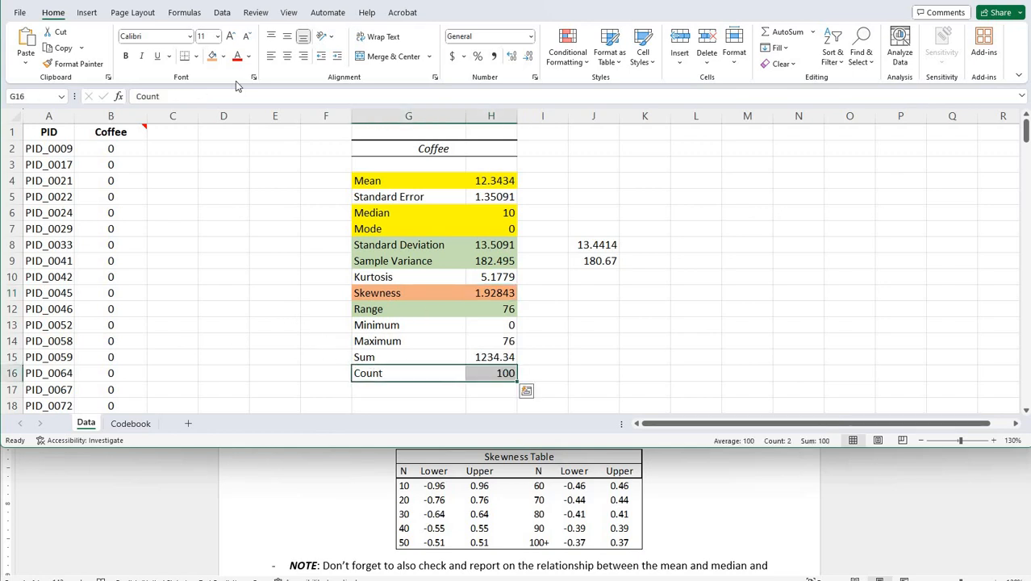
click(212, 55)
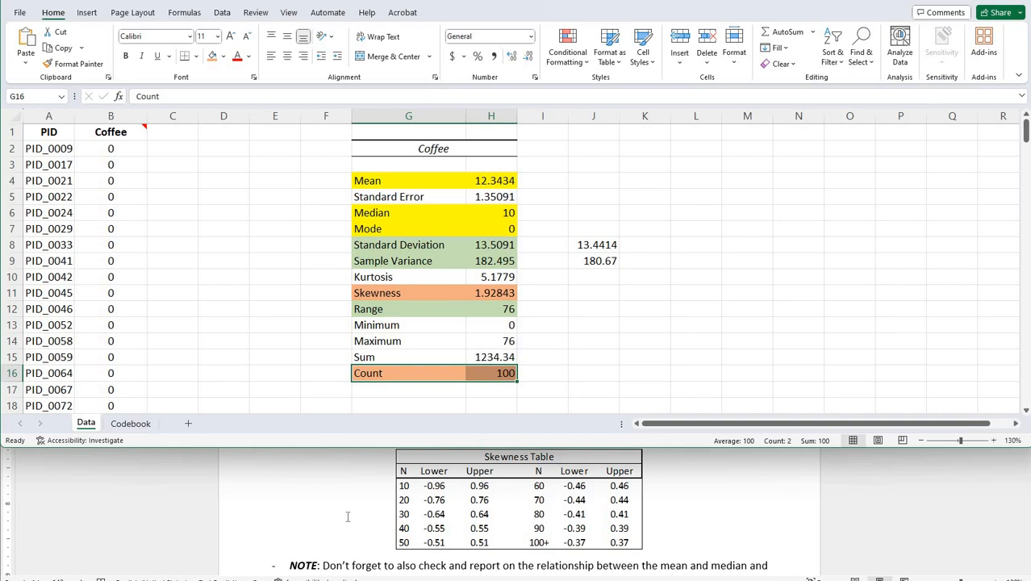
Step: Return to the Word directions document and read the note below the Skewness Table on determining normality
click(348, 516)
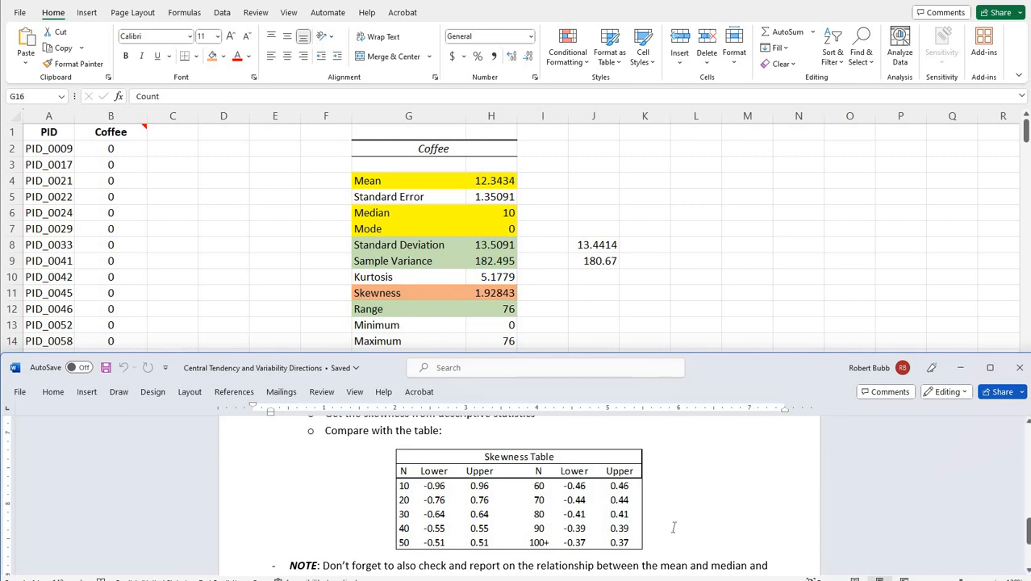
scroll(674, 527, down, 3)
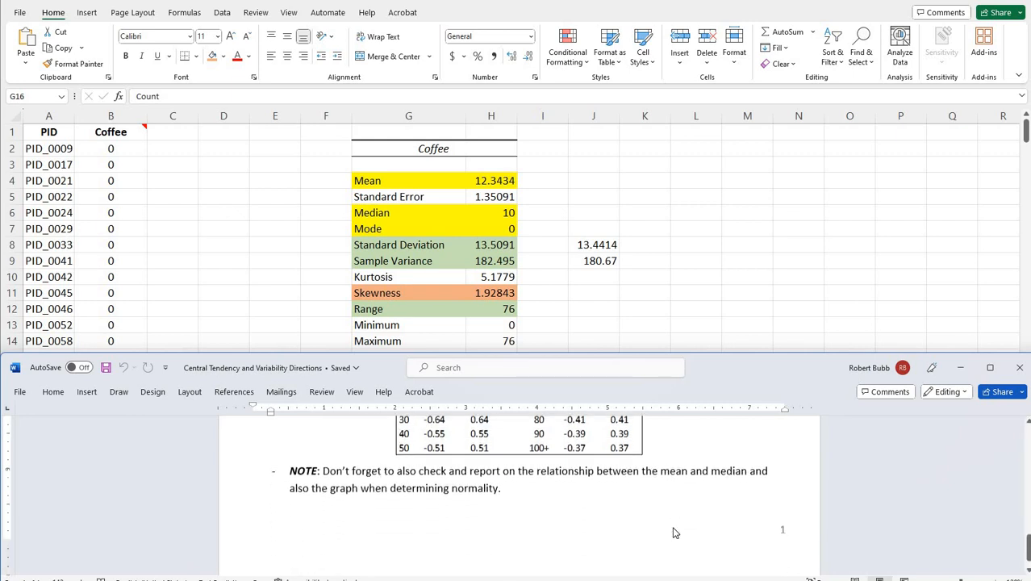